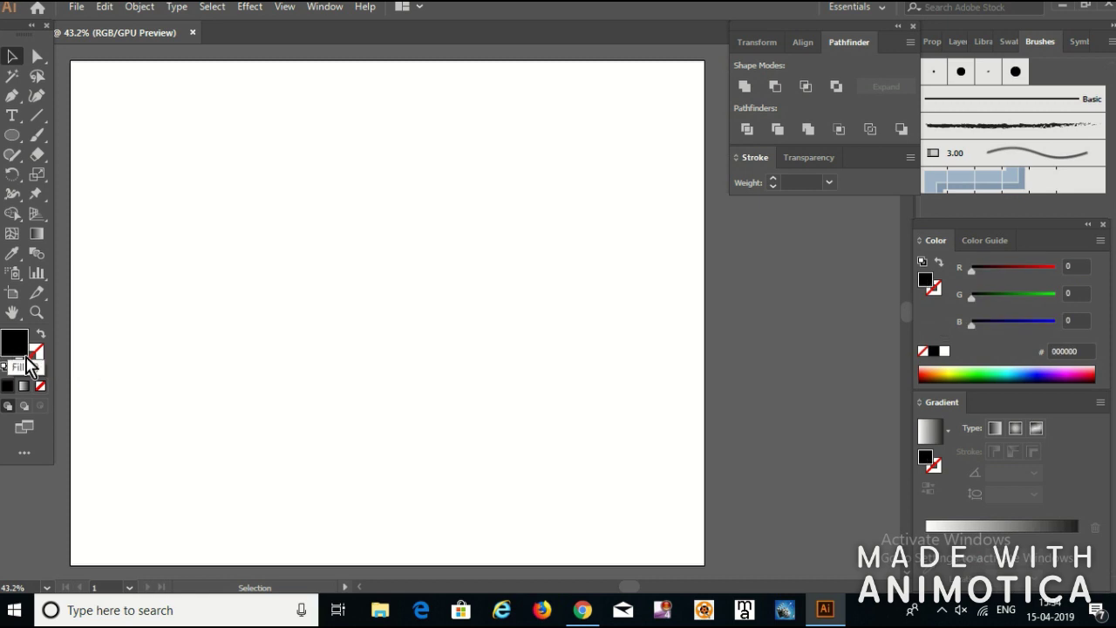
Draw a long, thin horizontal black ellipse without a stroke and move it to the middle of the artboard.
click(12, 136)
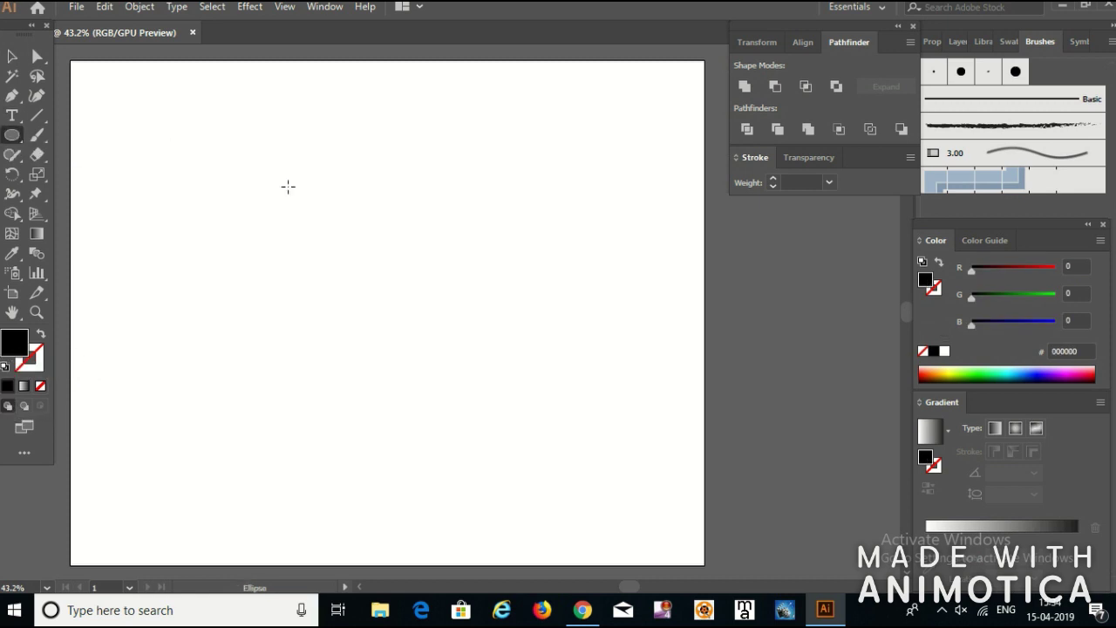
drag(575, 279, 88, 312)
click(12, 56)
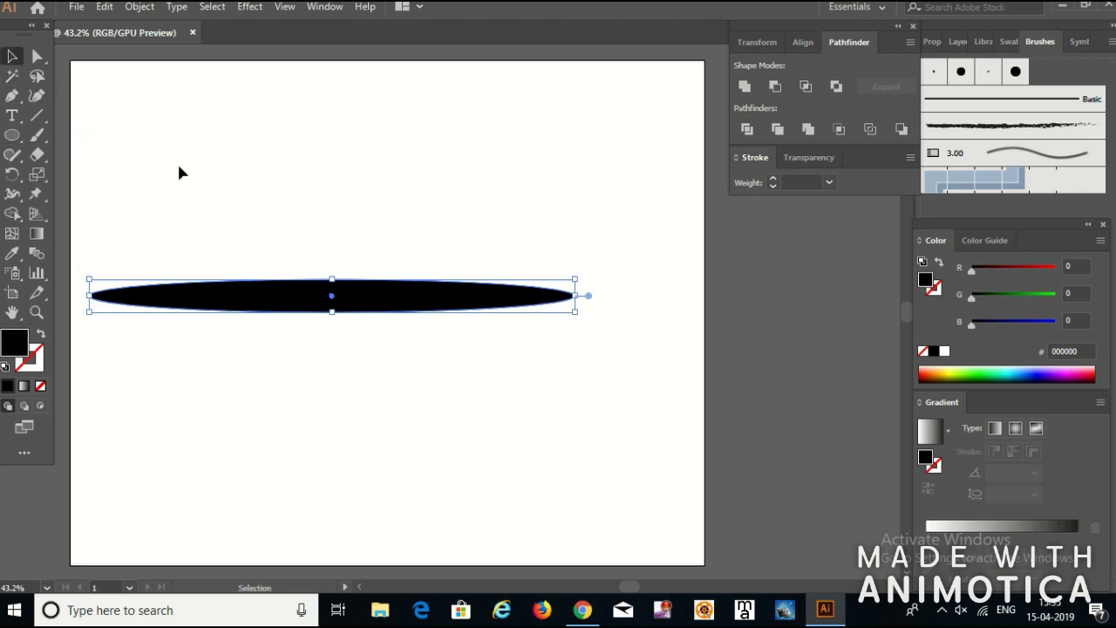
drag(288, 300, 350, 309)
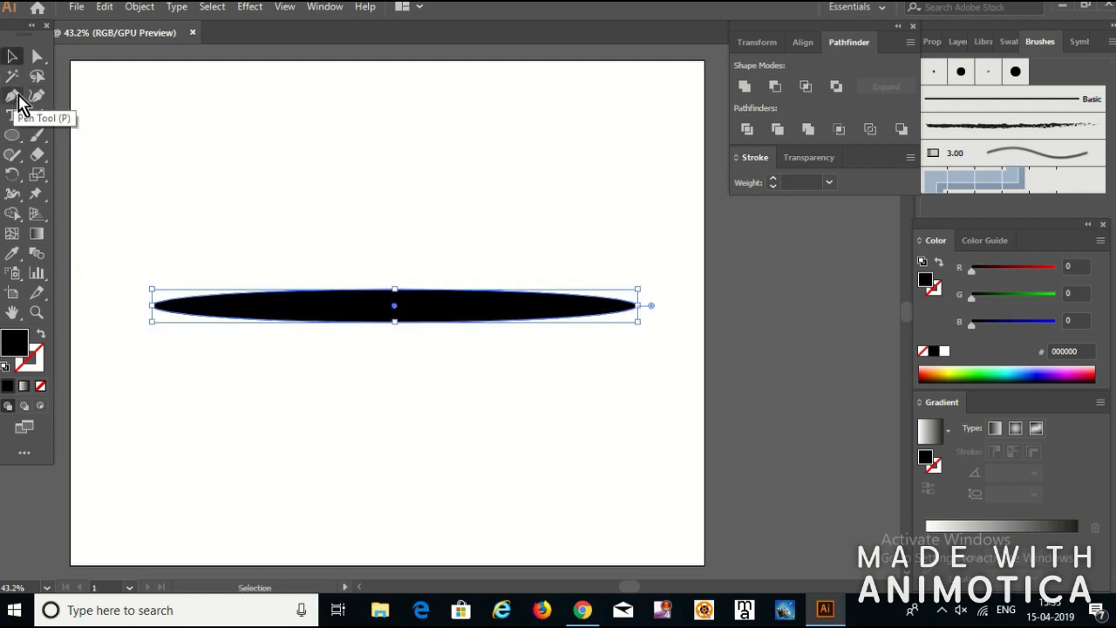
Reshape the ellipse with the Curvature tool, lengthening both ends and narrowing one side into a thin tapered tail.
click(33, 99)
drag(153, 306, 100, 311)
drag(640, 307, 687, 310)
click(218, 297)
drag(219, 296, 220, 313)
click(220, 320)
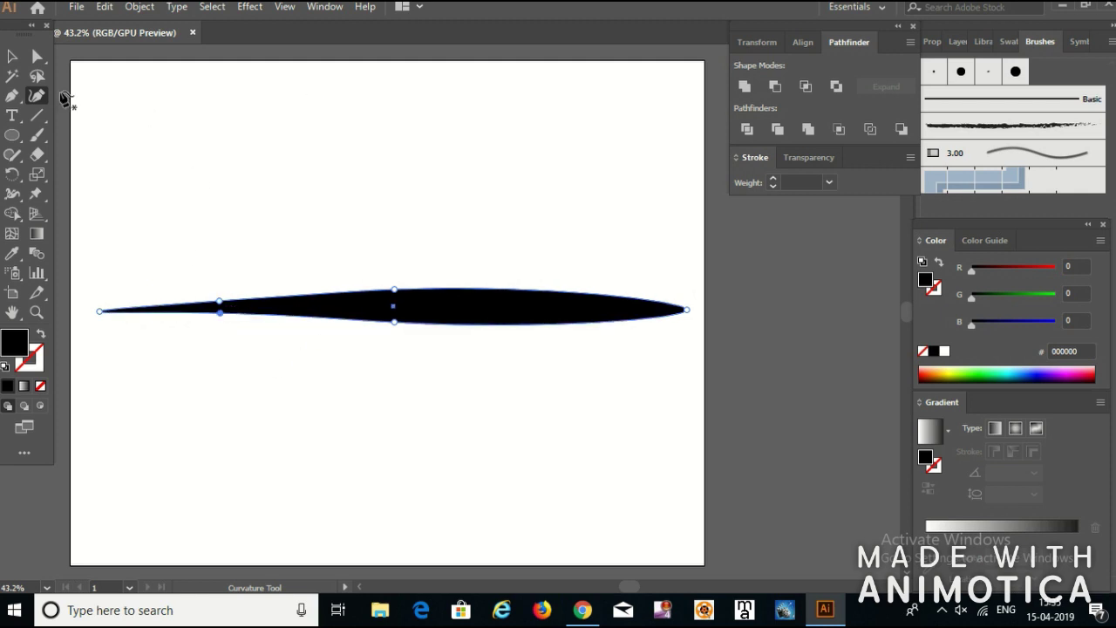
Define the tapered shape as a new art brush with Tints colorization, and move the shape off the artboard.
key(v)
mouse_move(242, 308)
mouse_down()
mouse_move(224, 258)
mouse_move(243, 312)
mouse_move(518, 274)
mouse_move(969, 138)
mouse_up()
click(495, 344)
click(526, 422)
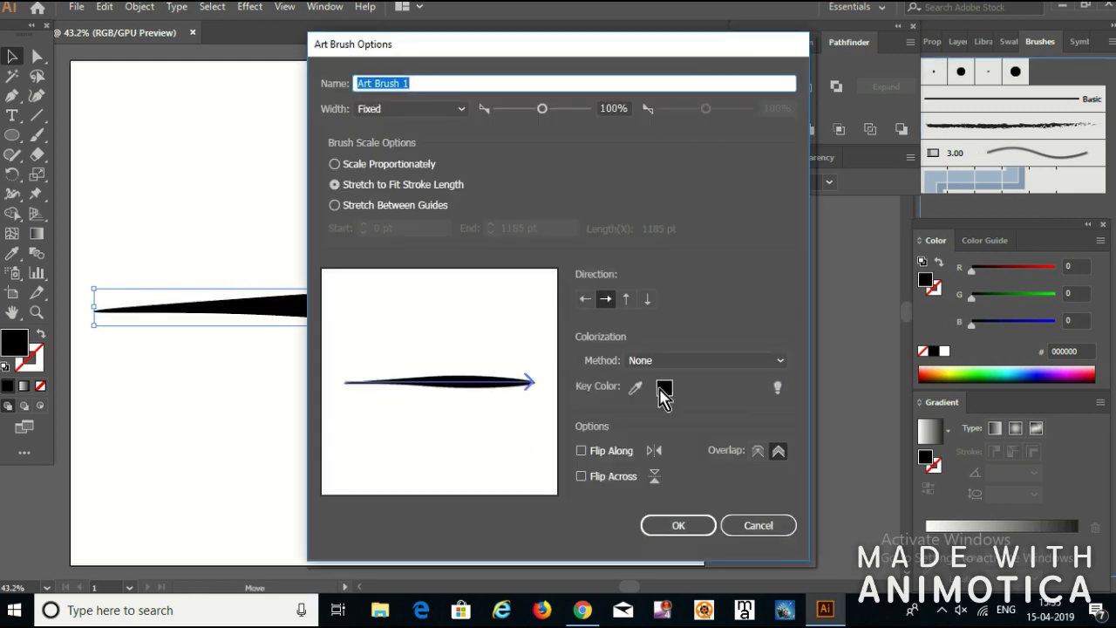
click(672, 360)
click(667, 394)
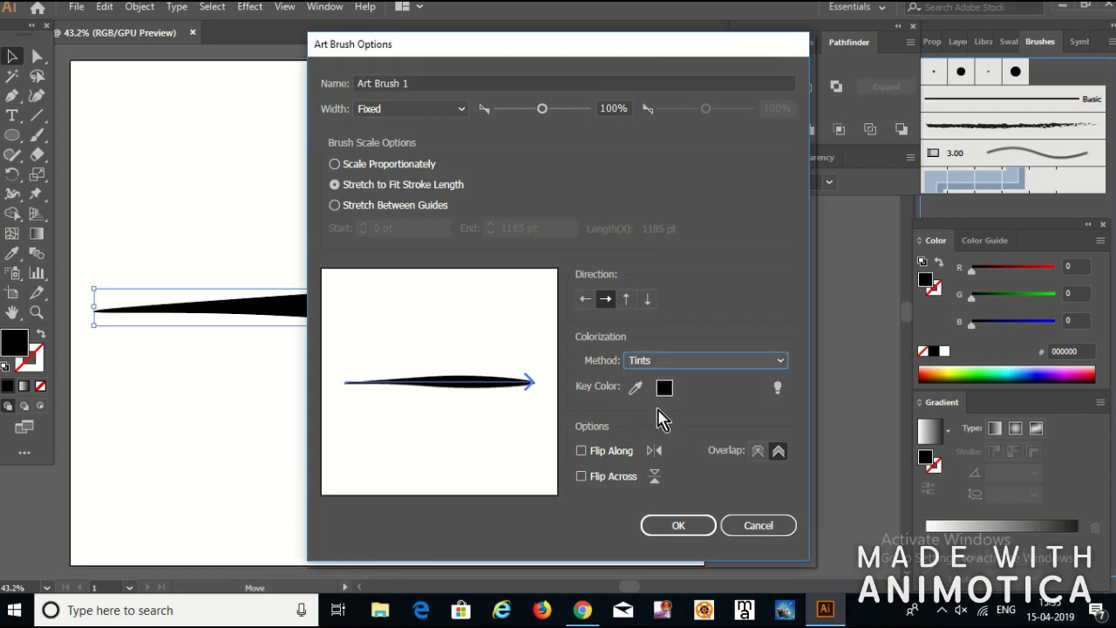
click(676, 525)
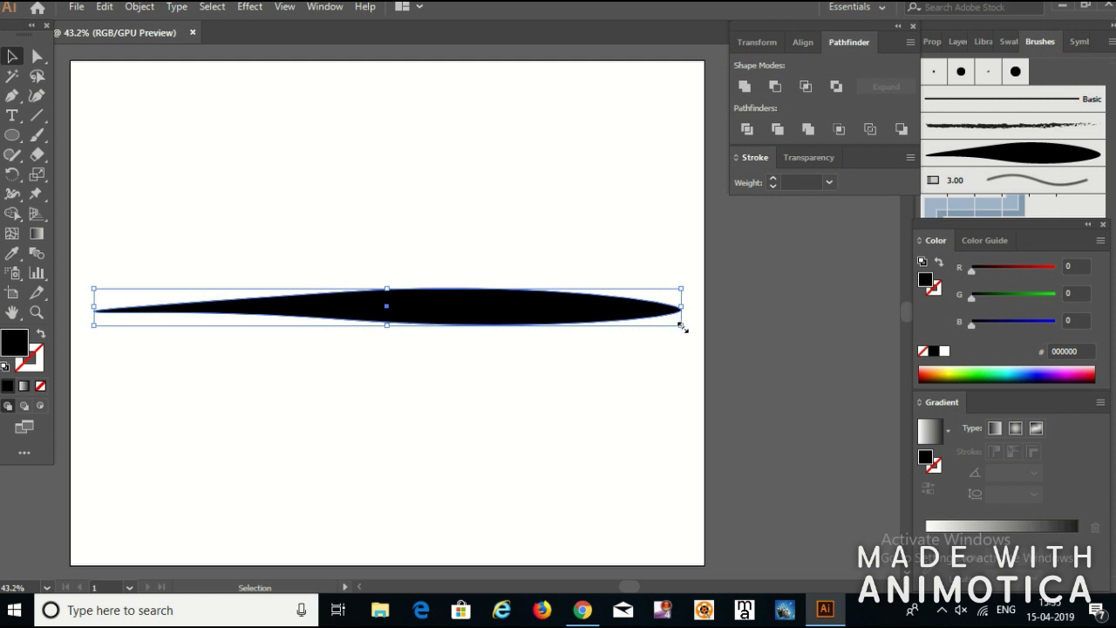
mouse_move(682, 324)
mouse_down()
mouse_move(451, 264)
mouse_move(330, 281)
mouse_move(349, 306)
mouse_move(891, 305)
mouse_up()
click(771, 242)
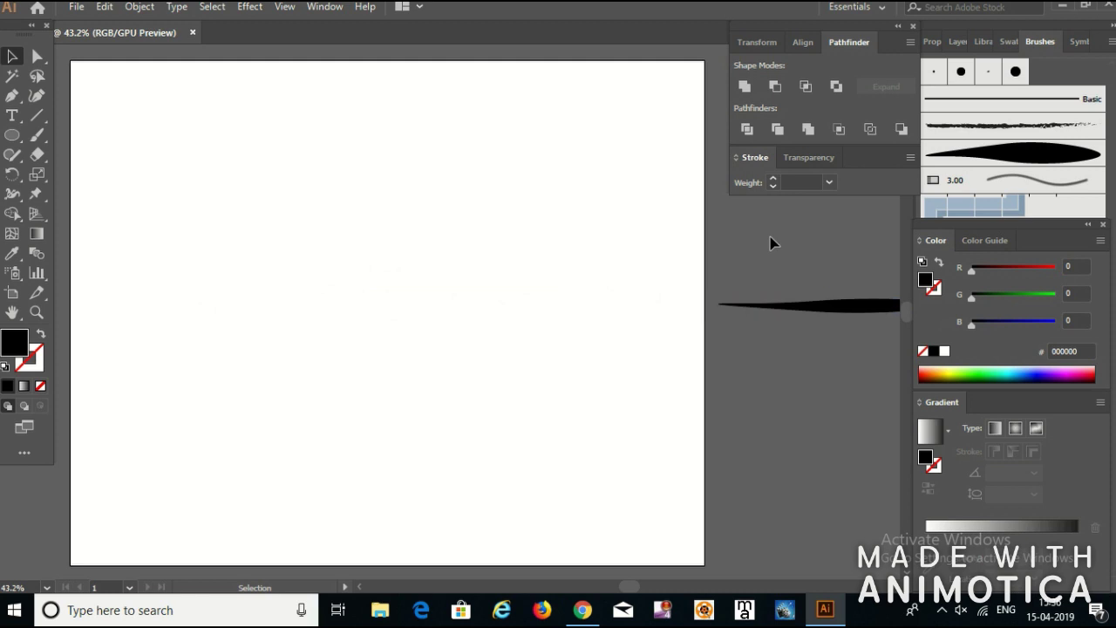
Paint a curved black test stroke on the artboard with the new tapered art brush.
click(35, 140)
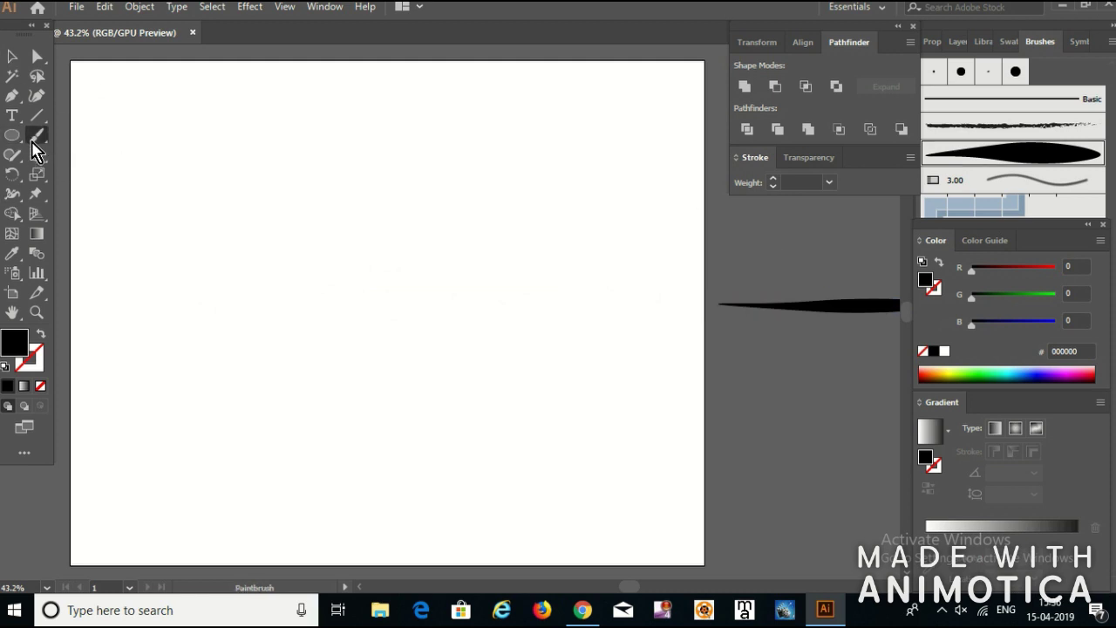
click(948, 155)
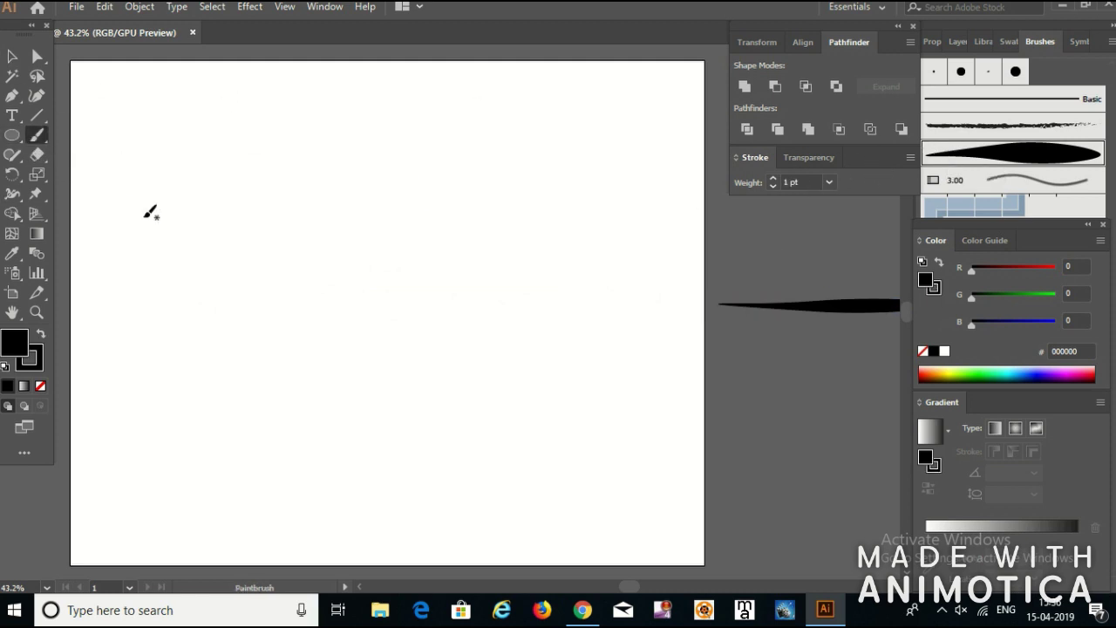
drag(222, 270, 592, 253)
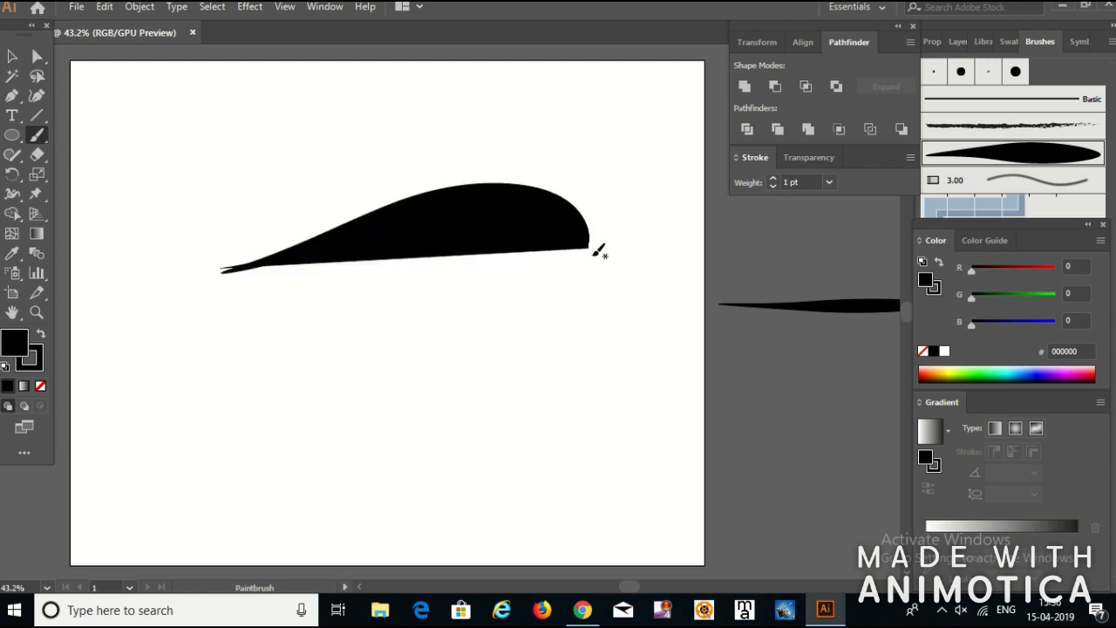
Set no fill and a green 1D7300 stroke color, and delete the black-filled test stroke.
click(38, 387)
click(39, 369)
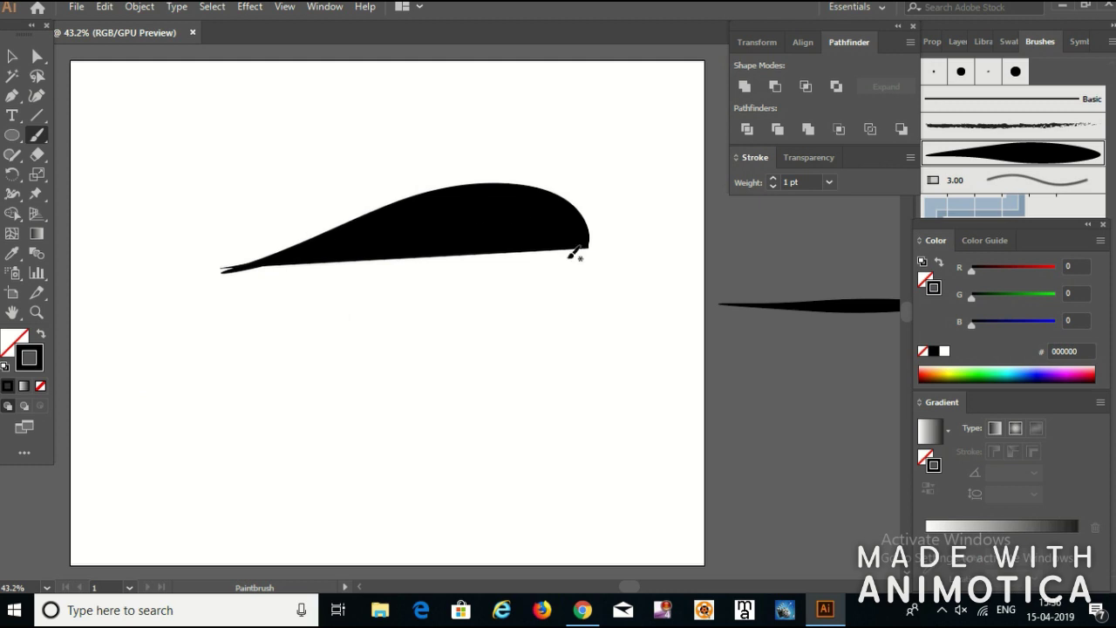
click(974, 370)
click(975, 375)
click(12, 56)
click(360, 246)
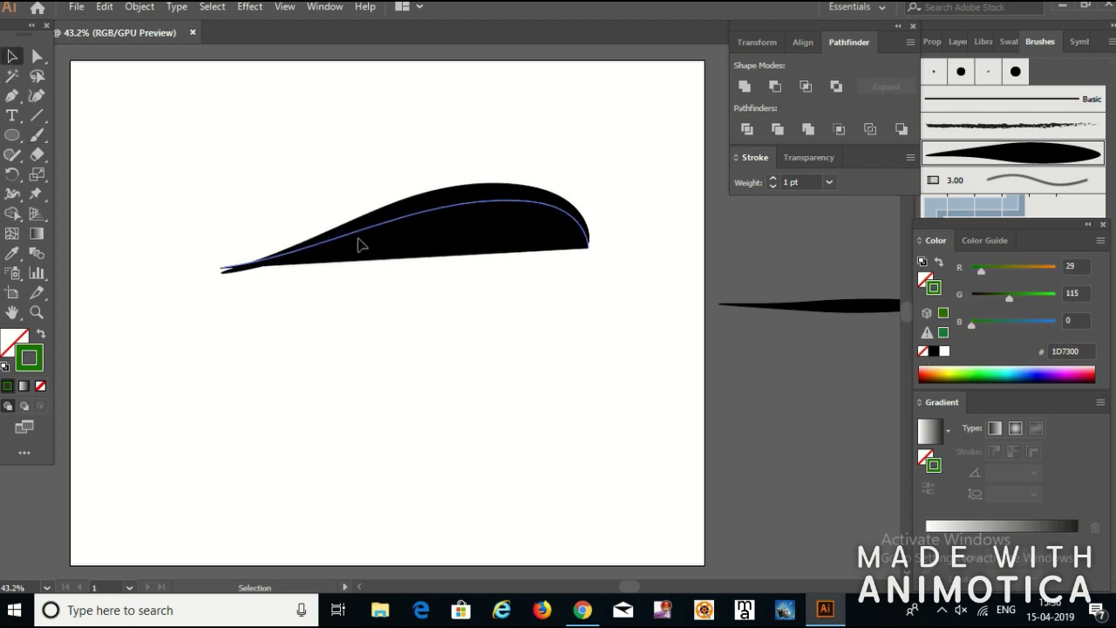
key(Delete)
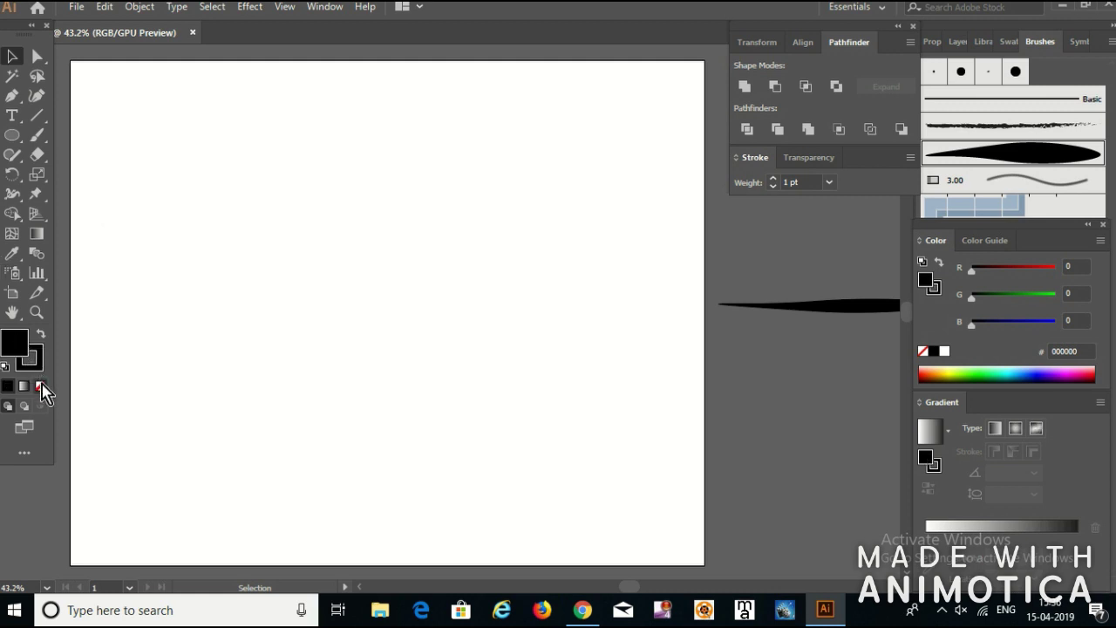
With no fill and a 1 pt green 008B1B stroke, paint a long wavy test stroke and a leaf.
click(40, 384)
click(35, 361)
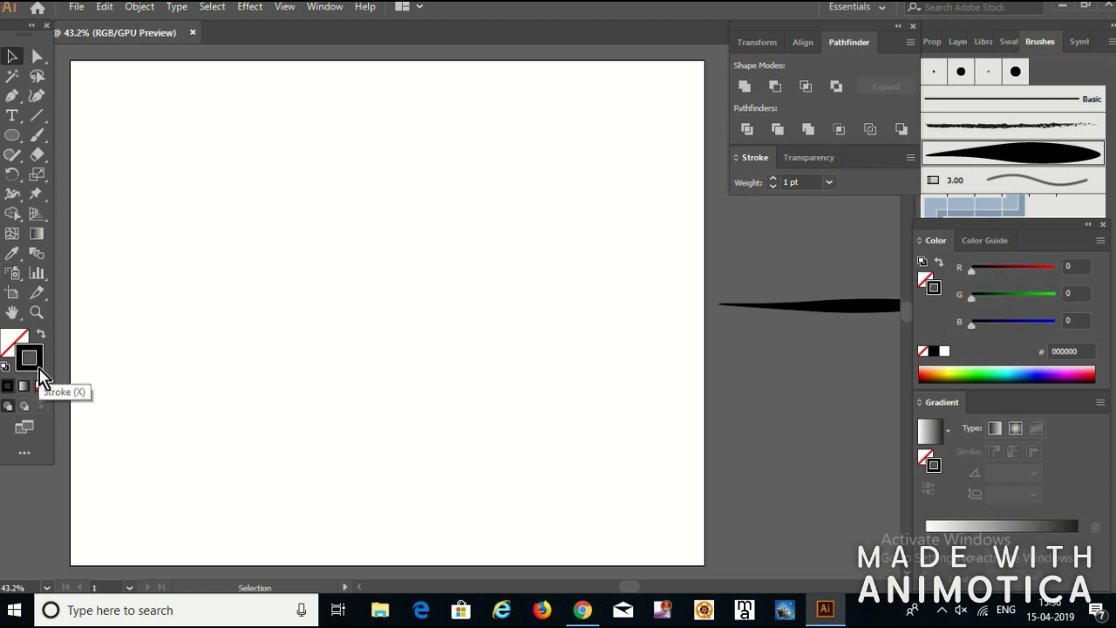
click(988, 371)
click(36, 135)
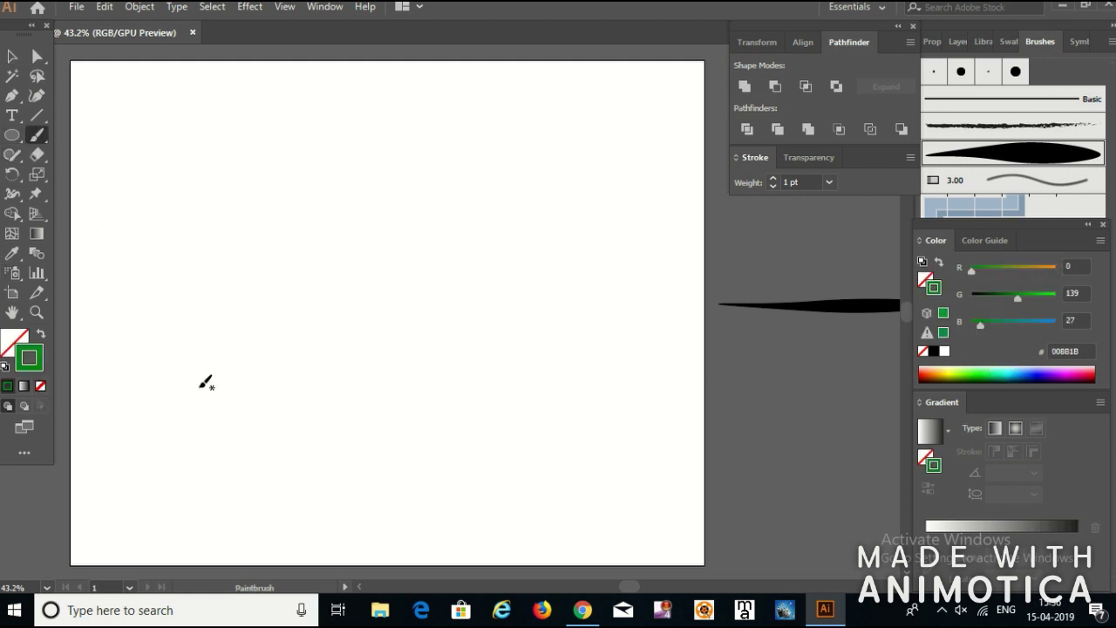
drag(491, 308, 558, 370)
mouse_move(244, 369)
mouse_down()
mouse_move(261, 281)
mouse_move(242, 365)
mouse_move(267, 292)
mouse_up()
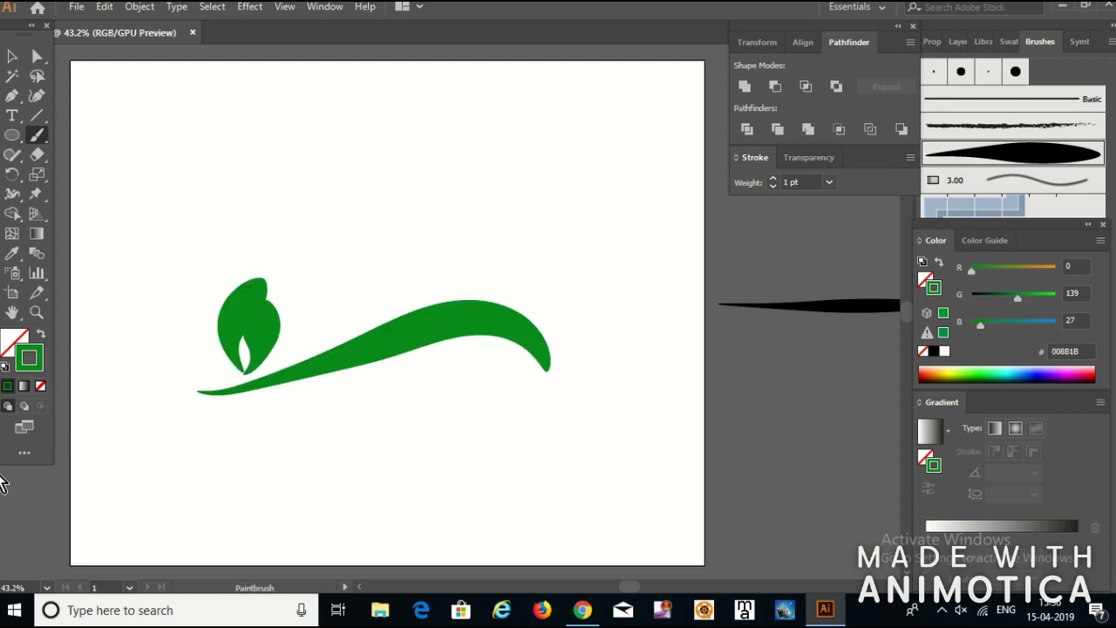
Reduce the stroke weight to 0.25 pt and paint a thin wavy stroke with two small leaves in the artboard's upper part.
click(773, 187)
drag(460, 181, 667, 152)
mouse_move(478, 174)
mouse_down()
mouse_move(463, 131)
mouse_move(471, 90)
mouse_up()
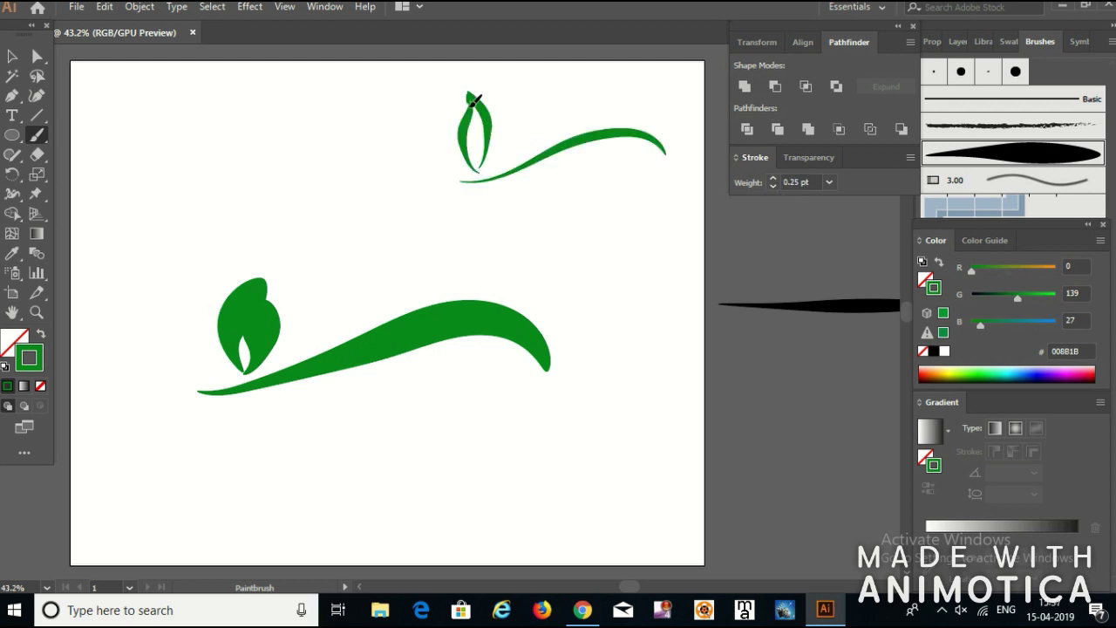
drag(482, 166, 476, 112)
drag(480, 197, 573, 276)
drag(482, 197, 582, 262)
drag(516, 211, 573, 264)
Delete all green test strokes from the artboard.
key(v)
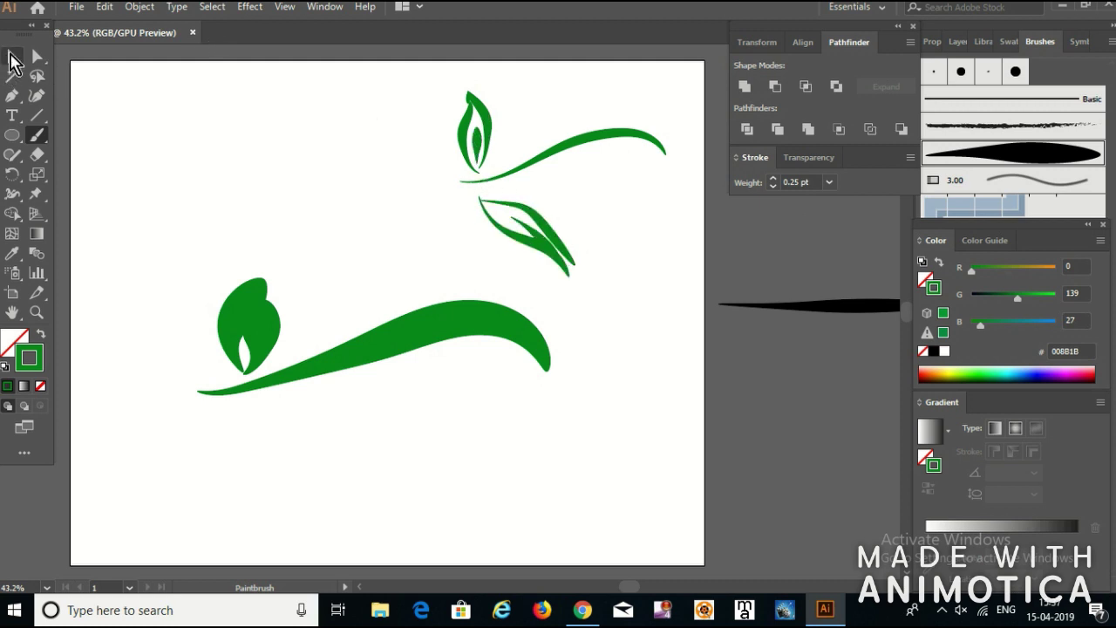
mouse_move(162, 105)
mouse_down()
mouse_move(376, 463)
mouse_move(656, 451)
mouse_up()
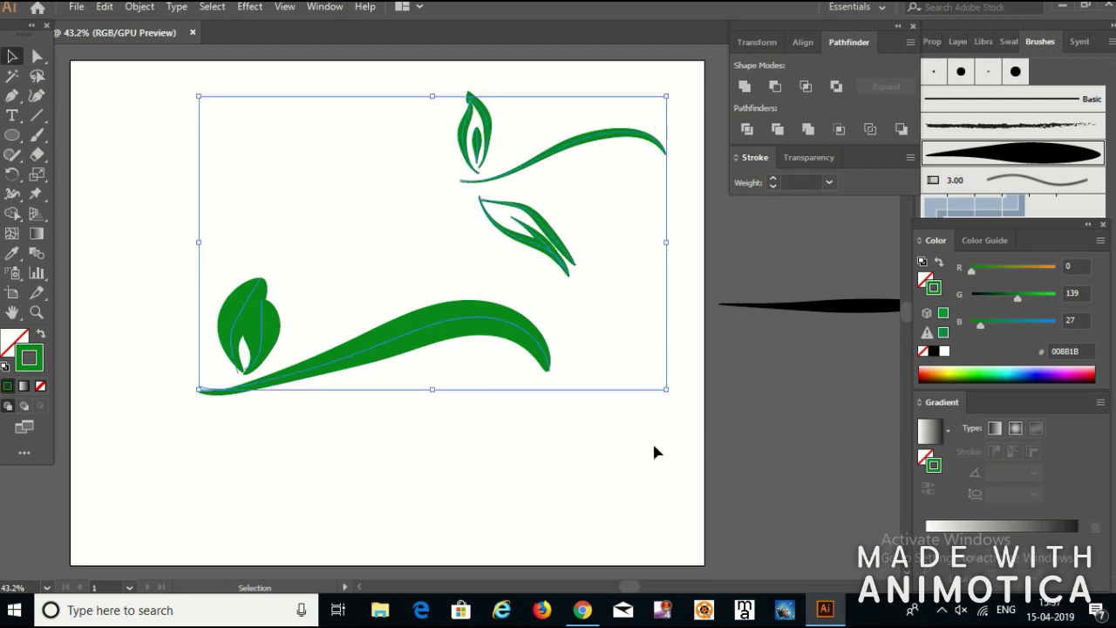
key(Delete)
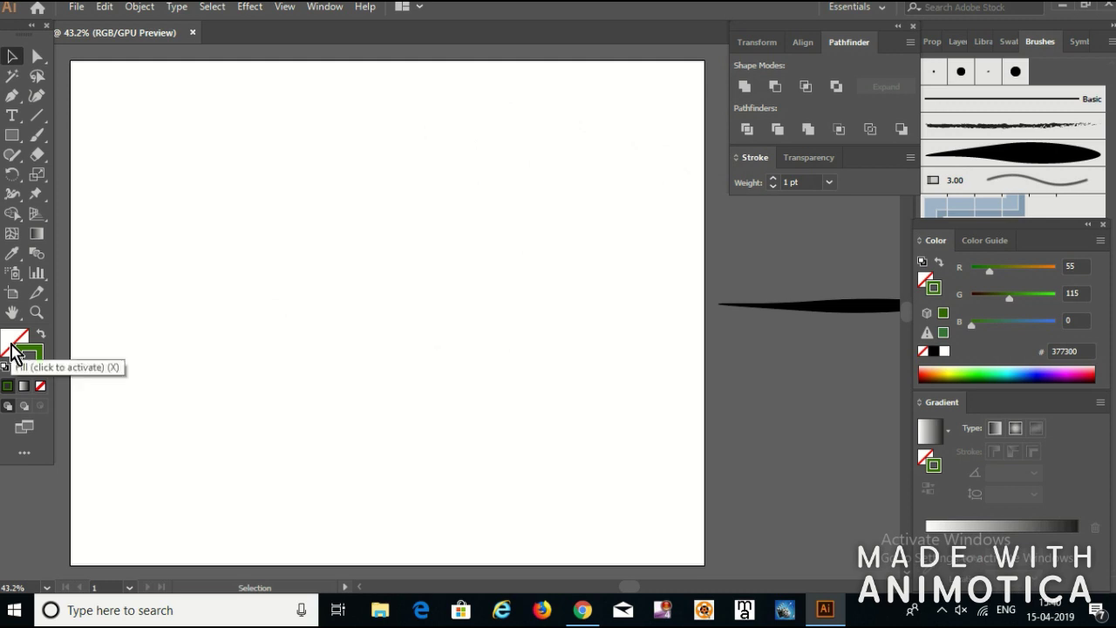
Set the fill color to orange FFA92E and the stroke to none for a rectangle.
click(16, 350)
click(13, 136)
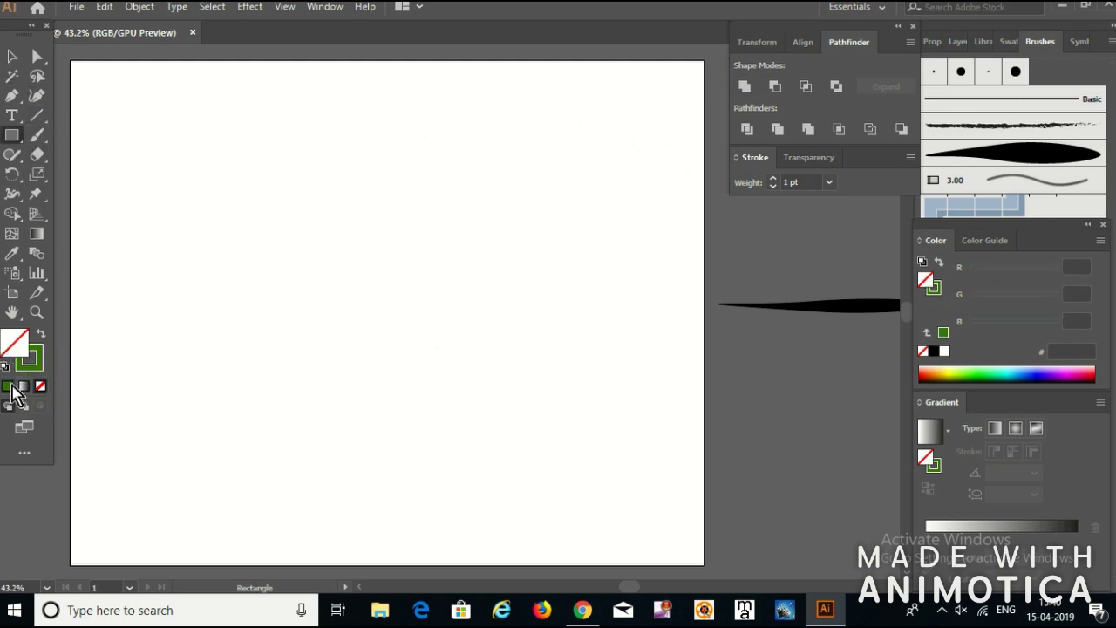
click(7, 385)
click(941, 370)
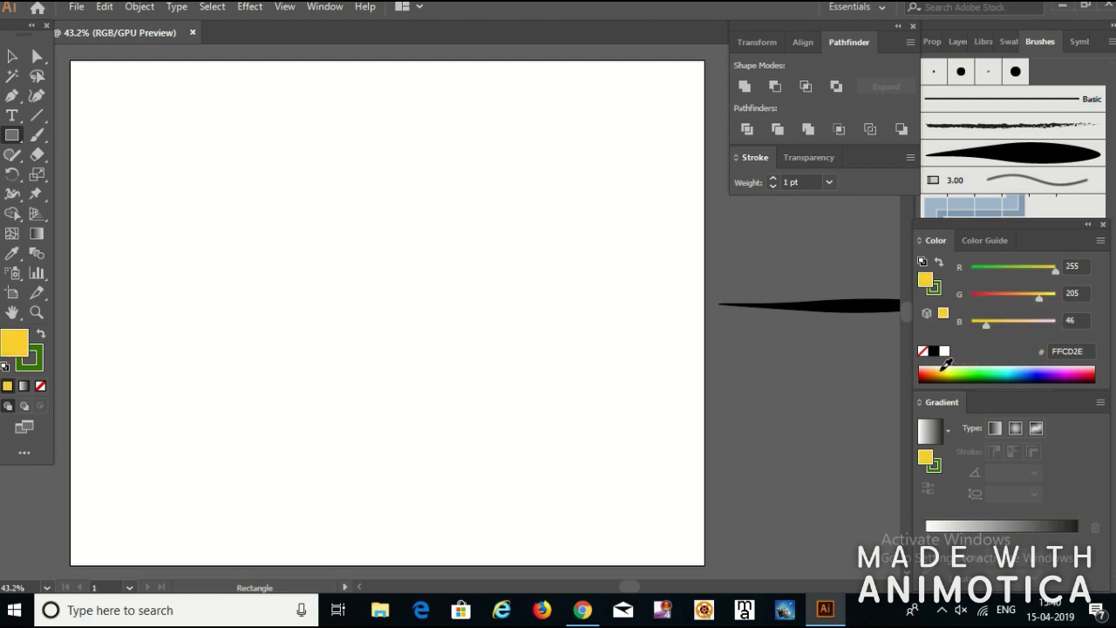
click(940, 370)
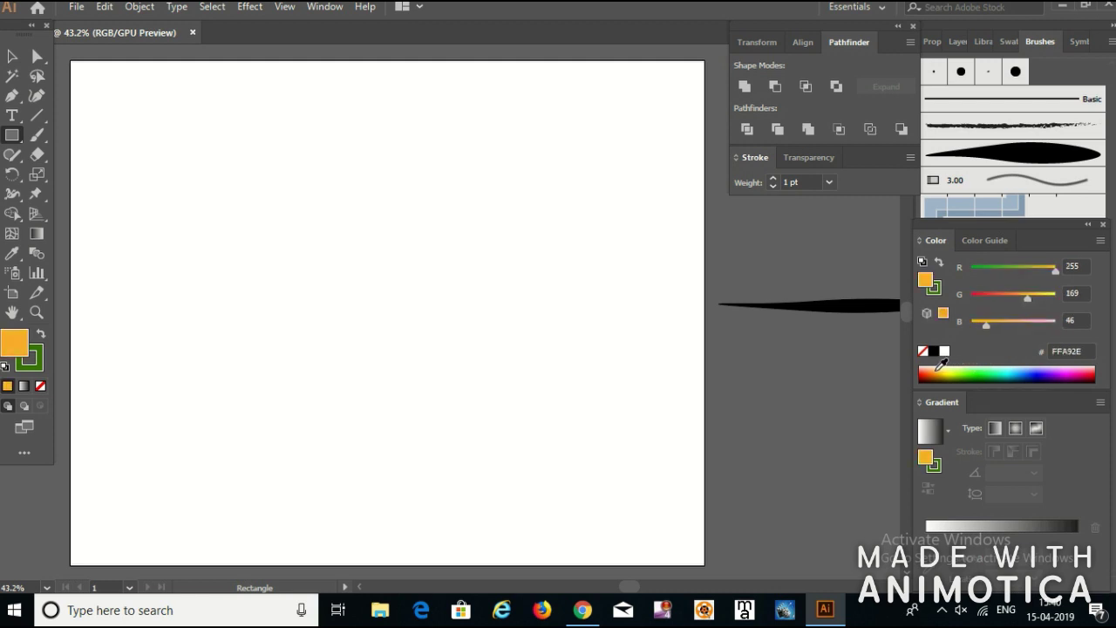
click(38, 365)
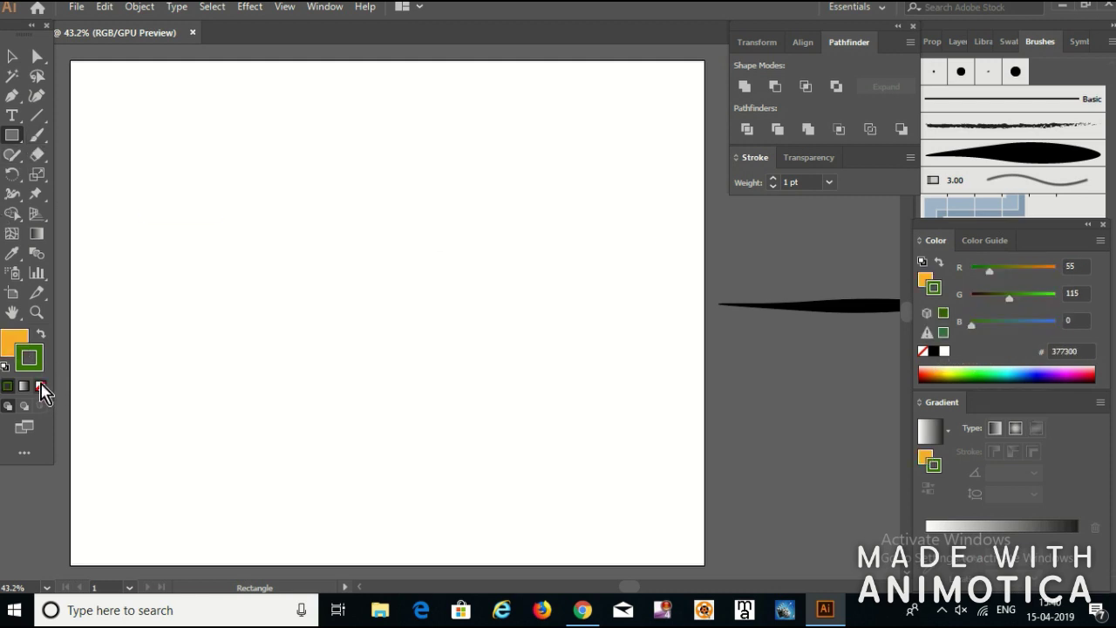
click(41, 385)
Draw an orange rectangle on the artboard and stretch all four sides so it is larger and centered.
mouse_move(180, 171)
mouse_down()
mouse_move(529, 419)
mouse_move(585, 440)
mouse_up()
mouse_move(179, 306)
mouse_down()
mouse_move(143, 308)
mouse_move(161, 305)
mouse_up()
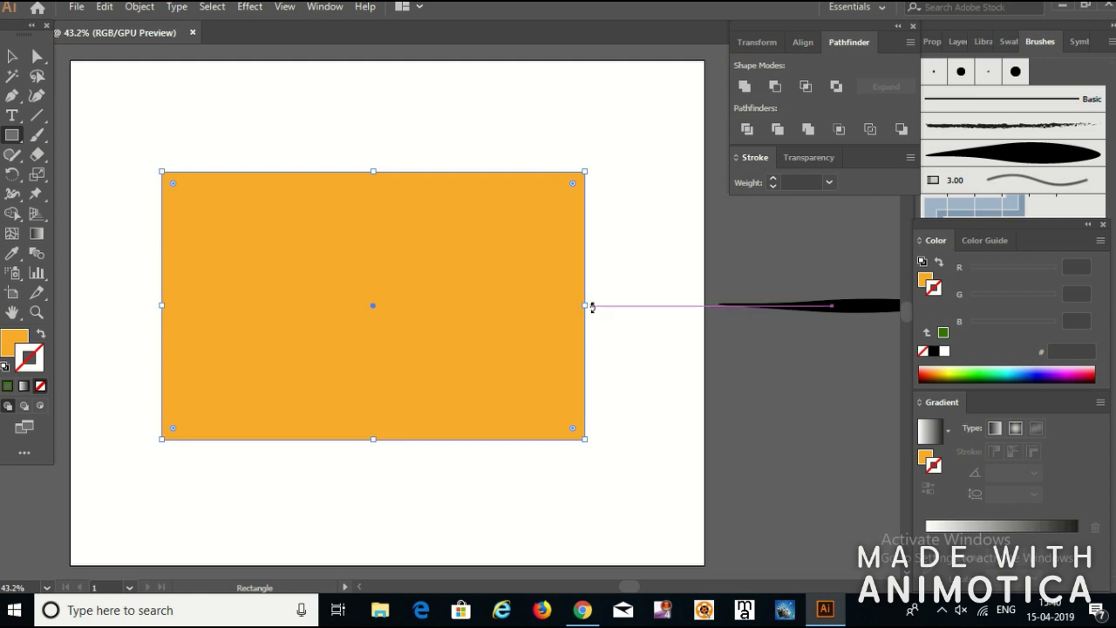
drag(584, 305, 609, 305)
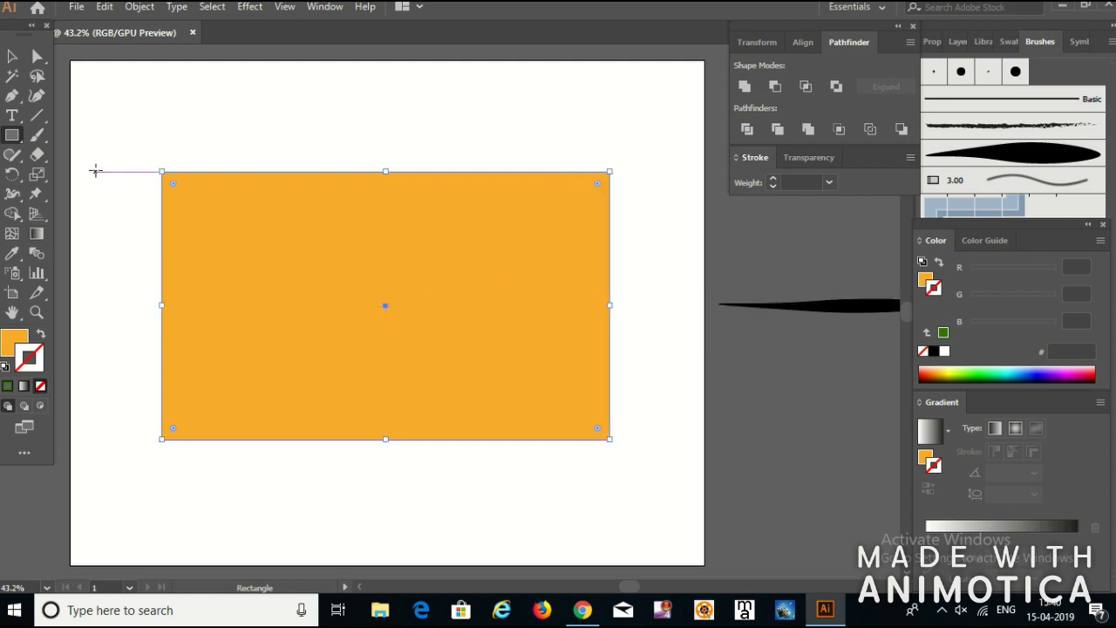
click(12, 56)
drag(386, 171, 384, 136)
drag(386, 443, 386, 472)
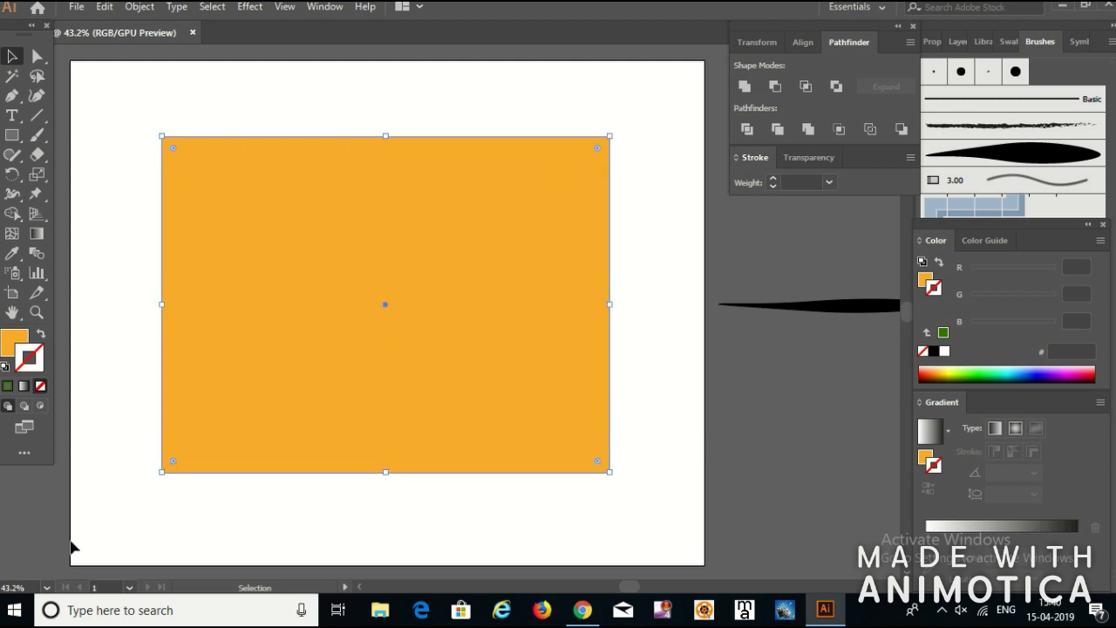
Set up the Paintbrush with no fill, a green 368B00 stroke and a weight of 0.25 pt.
click(36, 134)
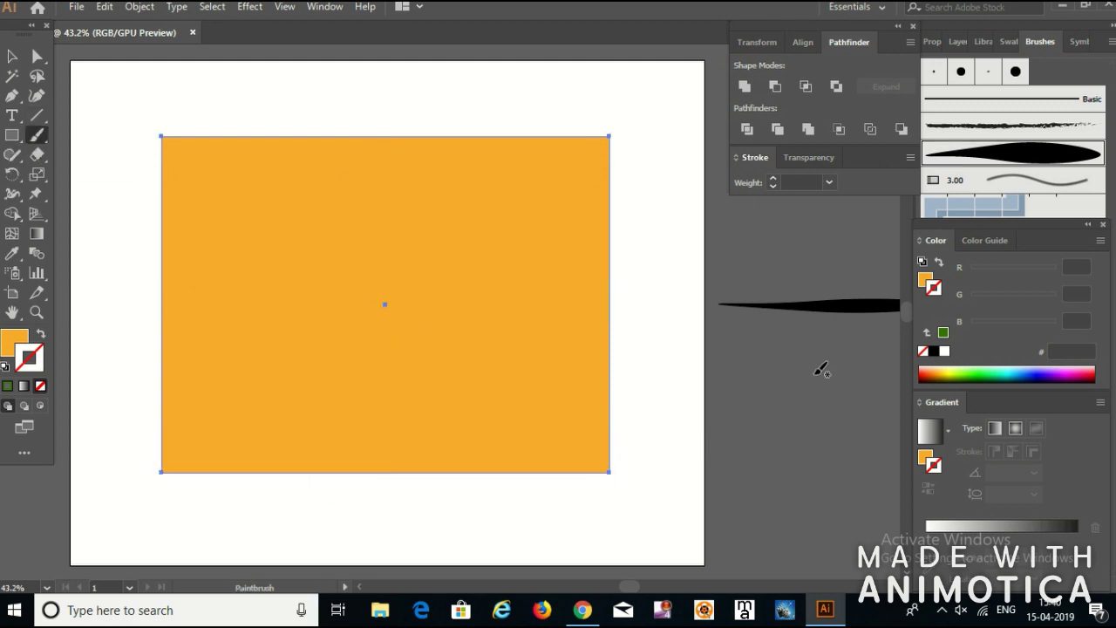
click(772, 359)
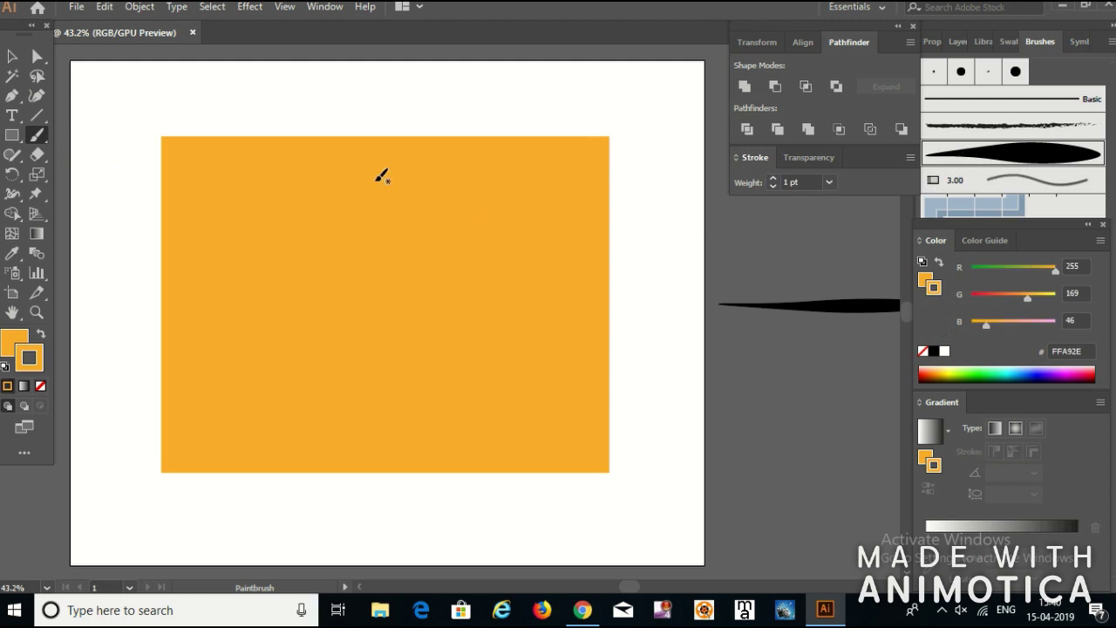
click(12, 340)
click(40, 385)
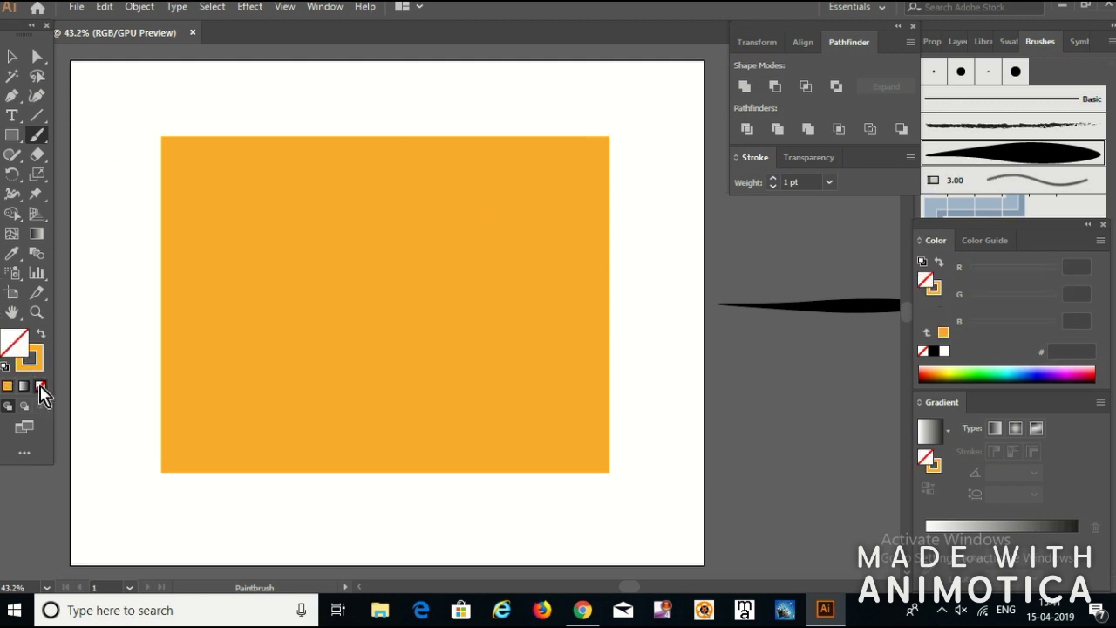
click(35, 365)
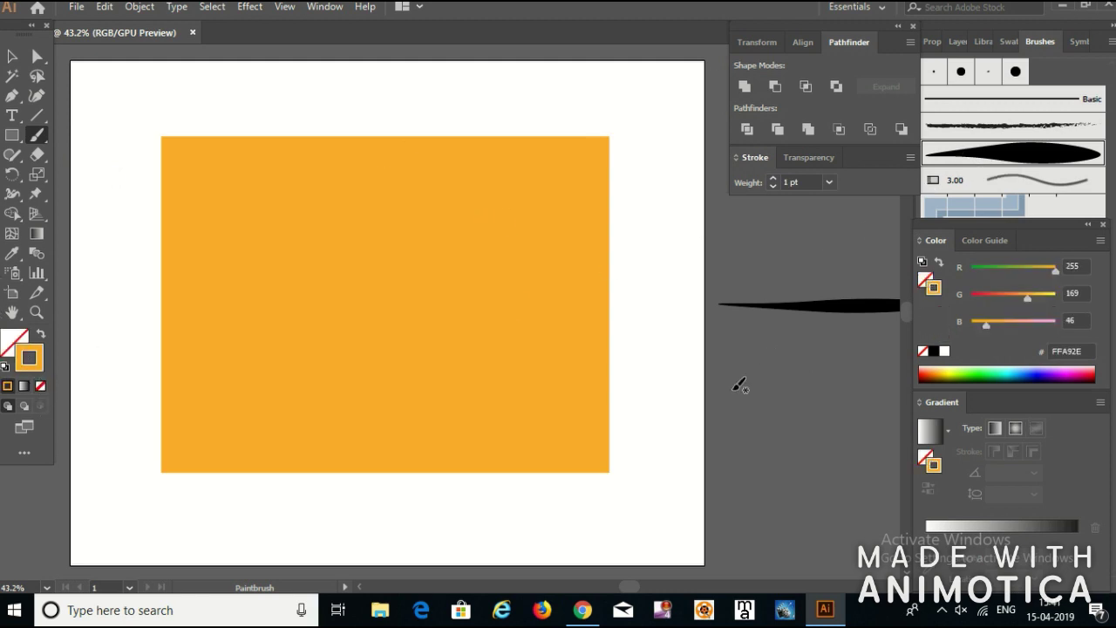
click(970, 372)
click(772, 187)
click(773, 187)
click(773, 186)
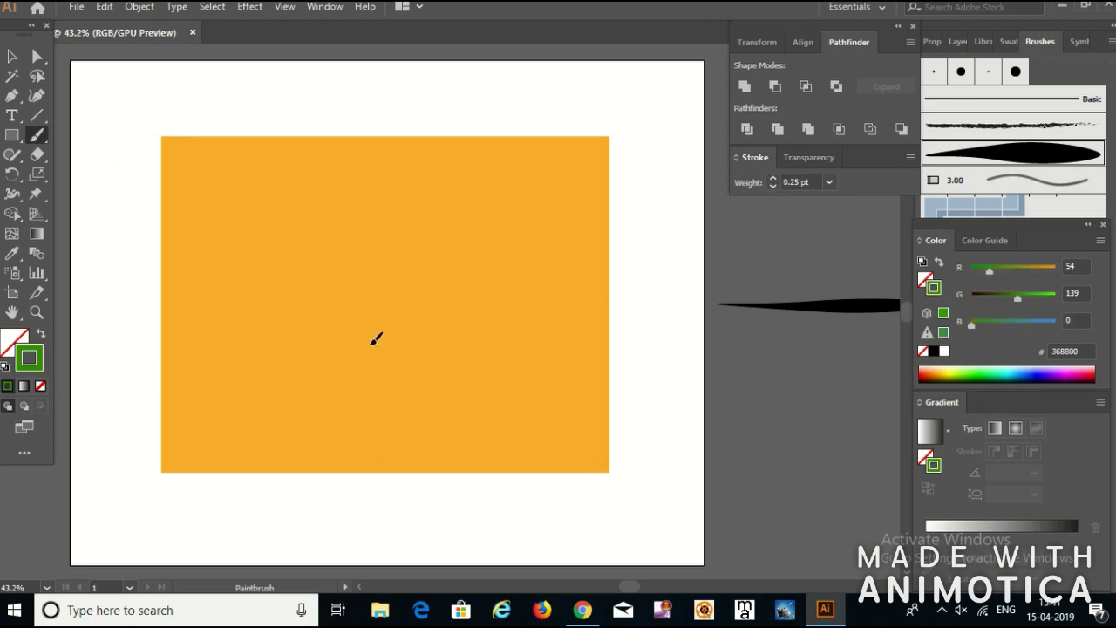
drag(226, 388, 510, 328)
key(ctrl+z)
drag(481, 274, 511, 303)
key(ctrl+z)
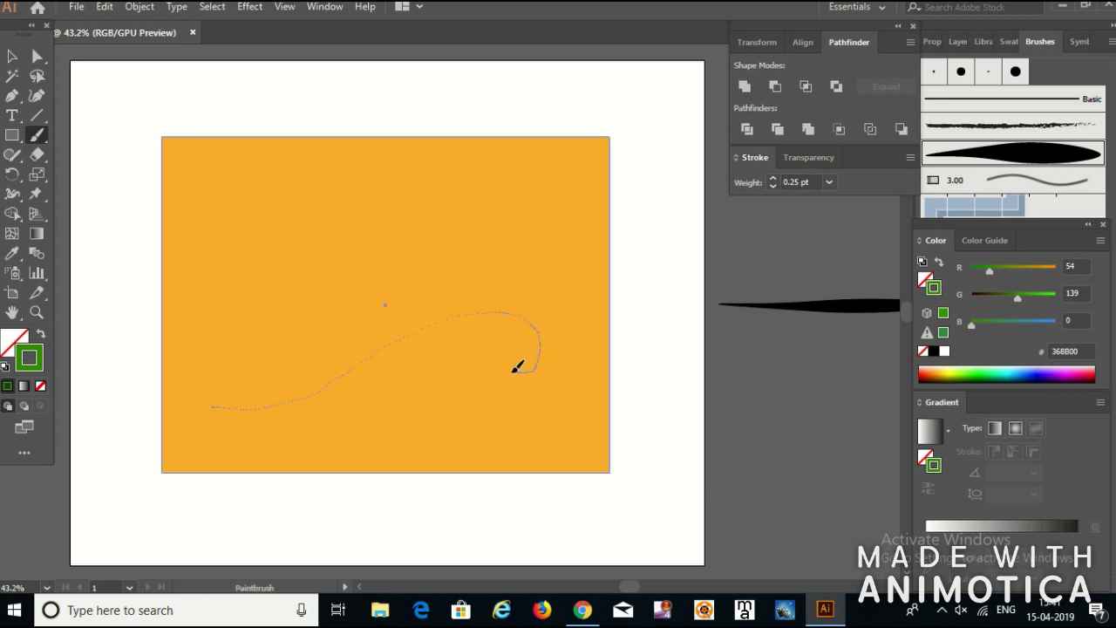
Paint a long S-shaped stem curling at its right end, and two leaves with inner veins above its left end.
drag(516, 368, 515, 369)
mouse_move(241, 308)
mouse_down()
mouse_move(246, 375)
mouse_move(237, 314)
mouse_up()
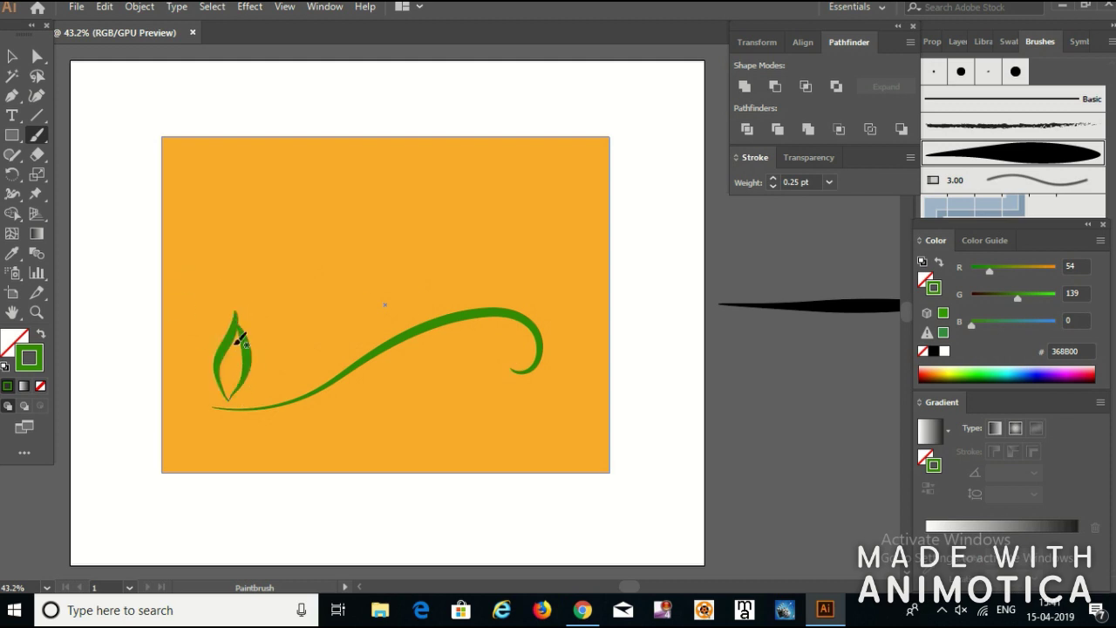
mouse_move(231, 376)
mouse_down()
mouse_move(277, 358)
mouse_move(319, 337)
mouse_up()
drag(280, 380, 303, 349)
key(ctrl+z)
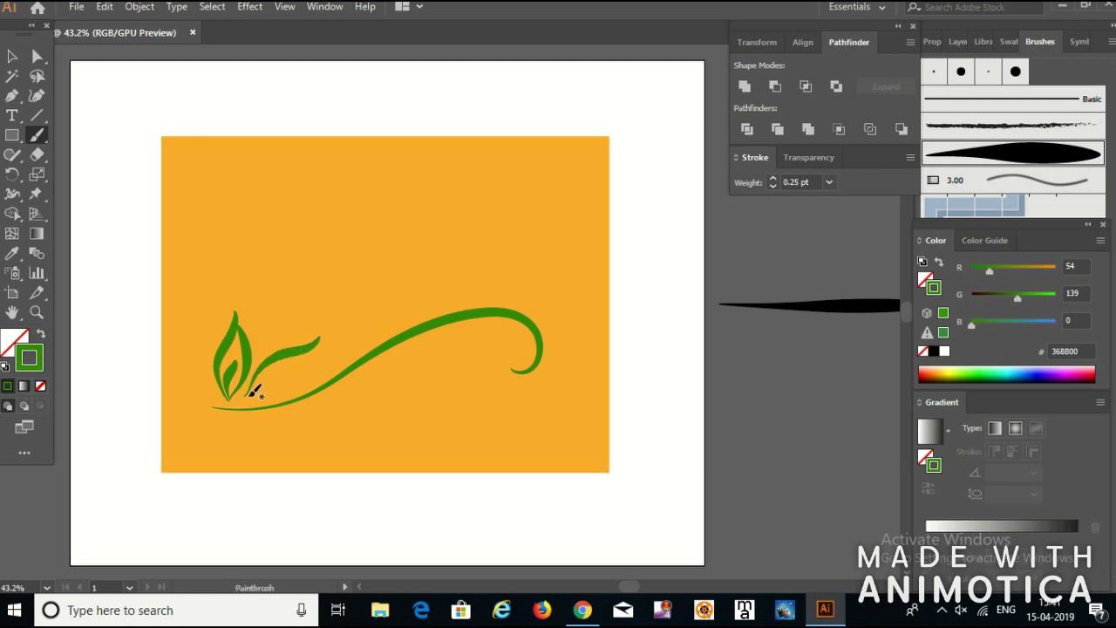
drag(307, 346, 312, 342)
drag(254, 383, 288, 356)
Paint a third upright leaf with an inner vein above the two leaves at the stem's left end.
mouse_move(281, 286)
mouse_down()
mouse_move(282, 334)
mouse_move(291, 257)
mouse_up()
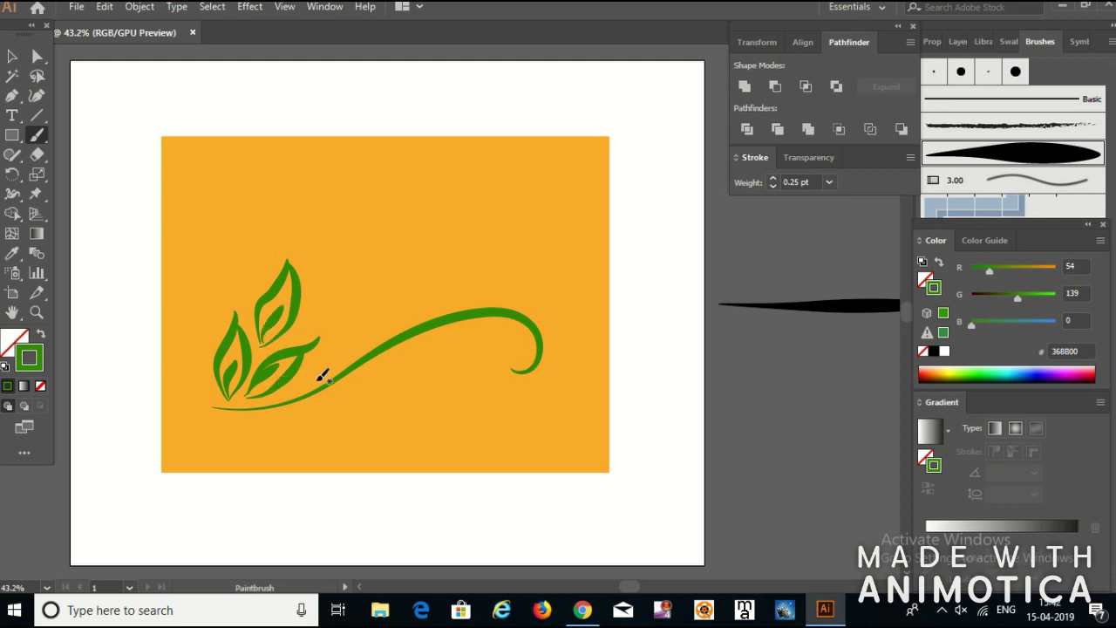
key(ctrl+z)
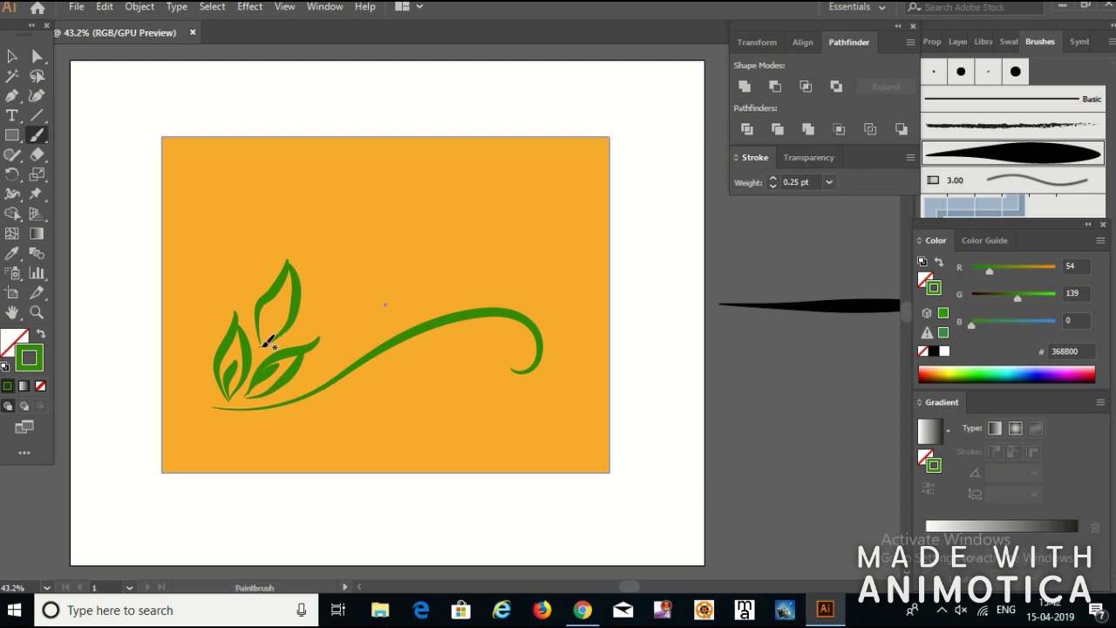
drag(286, 297, 288, 294)
drag(238, 408, 229, 405)
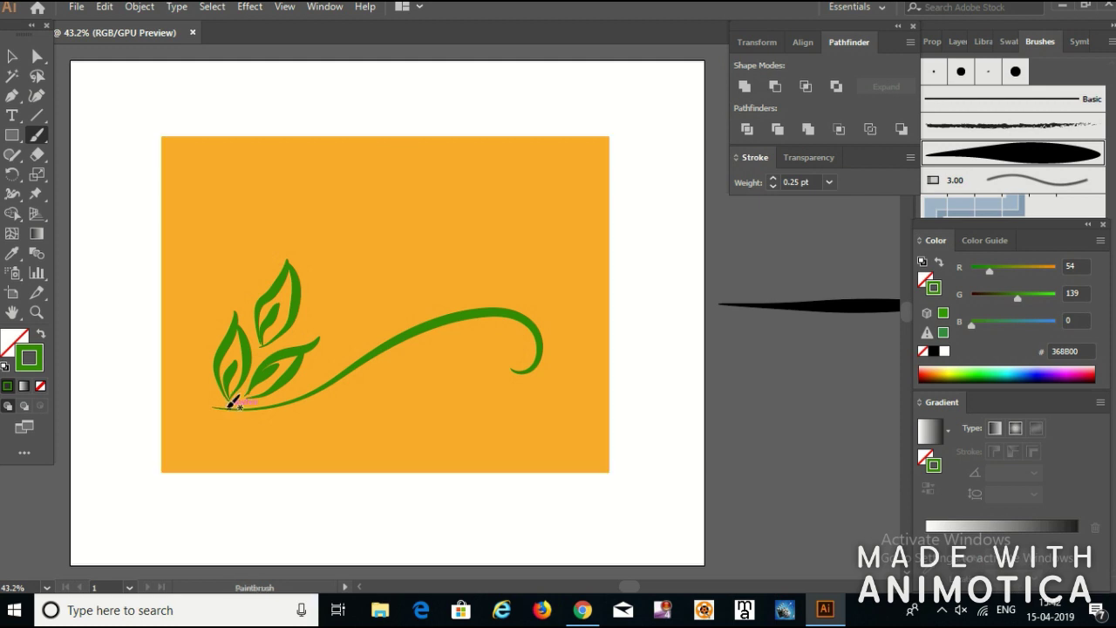
key(ctrl+z)
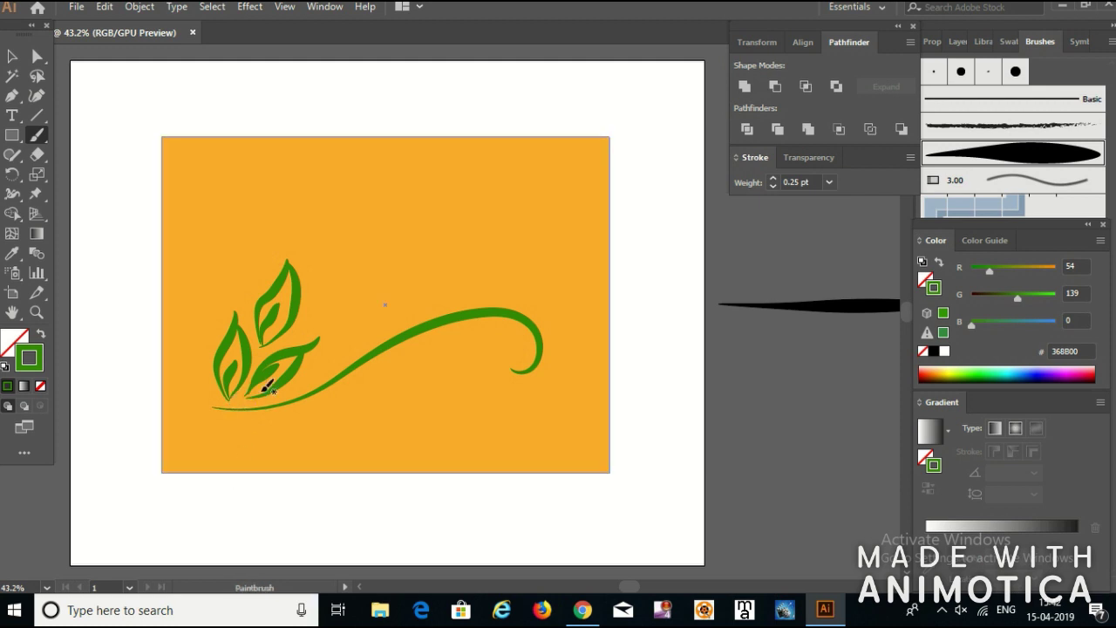
Paint a short leaf, a longer veined leaf and a tiny leaf below the left part of the stem.
drag(298, 417, 306, 457)
drag(285, 415, 296, 432)
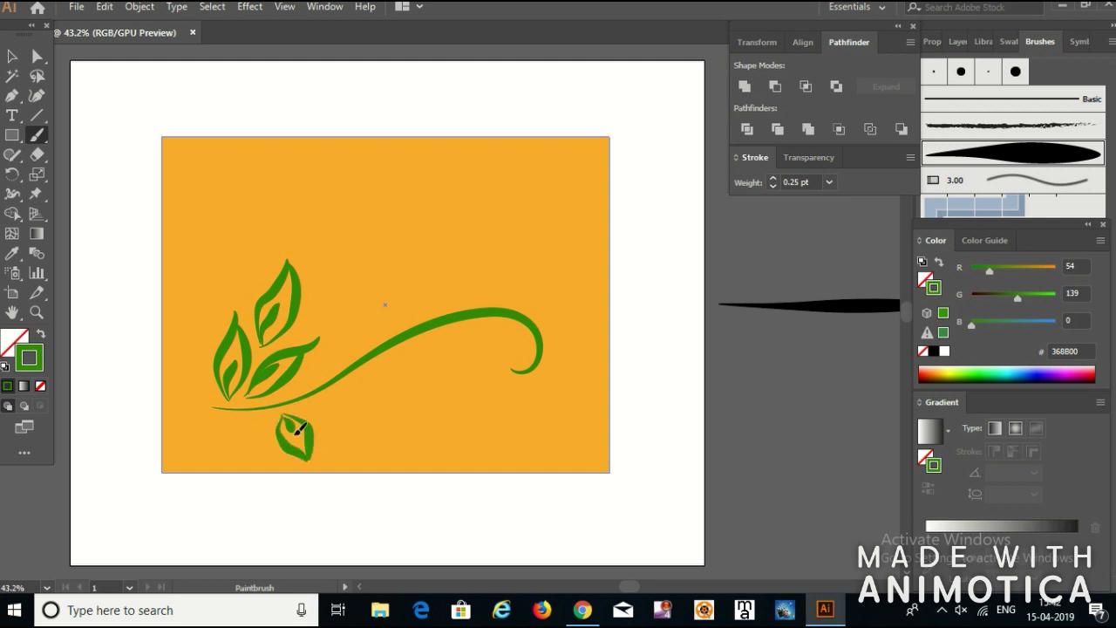
drag(384, 425, 385, 427)
drag(312, 409, 389, 428)
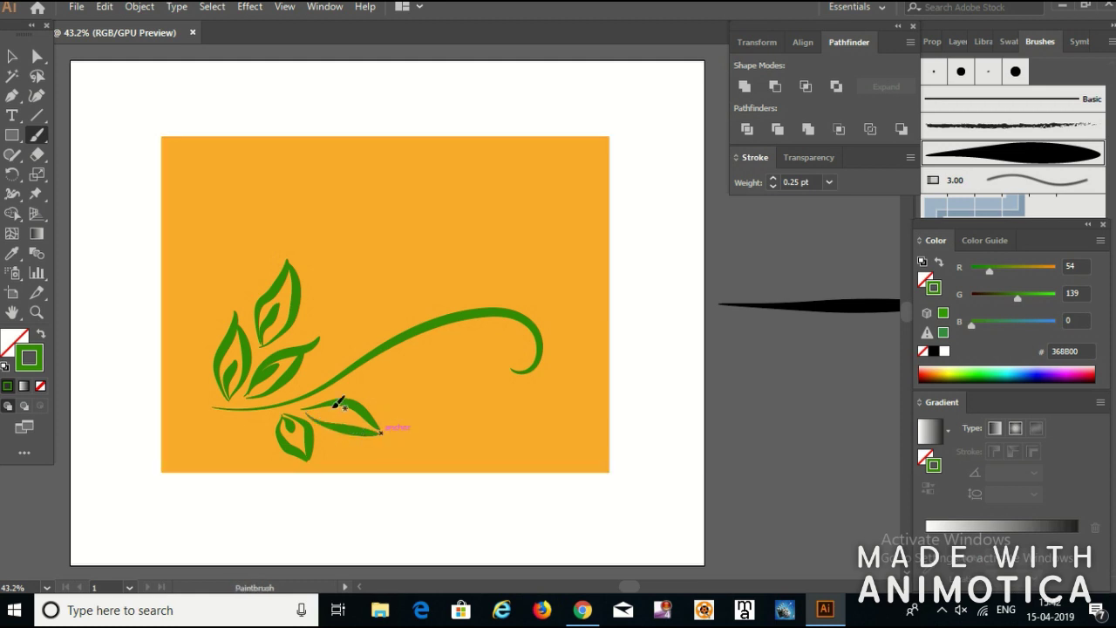
key(ctrl+z)
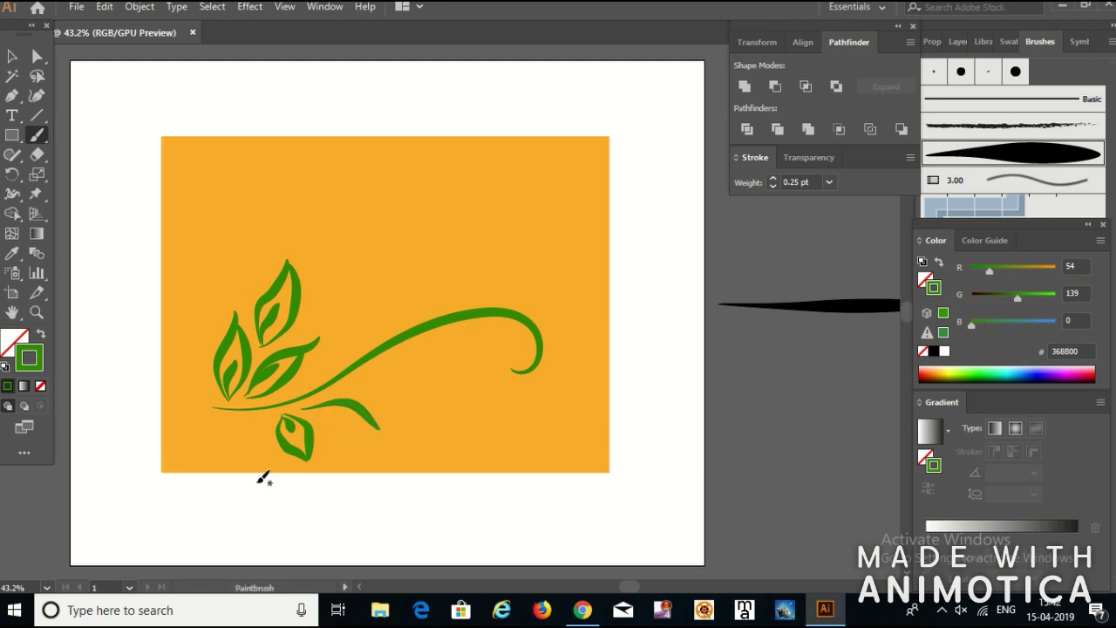
drag(381, 422, 388, 424)
key(ctrl+z)
drag(384, 426, 373, 425)
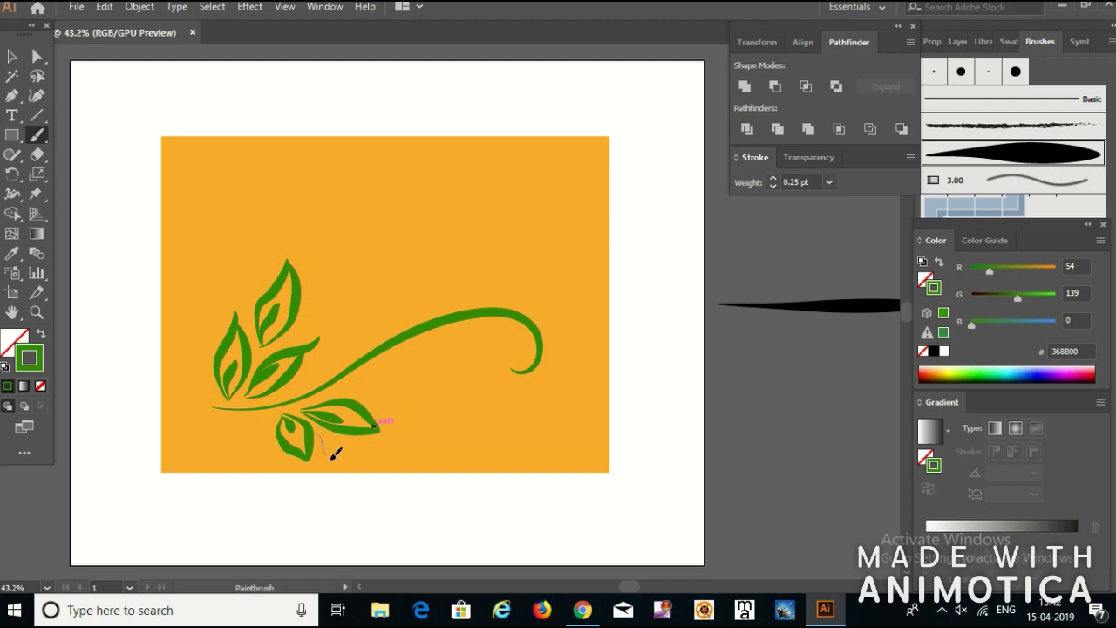
mouse_move(334, 455)
mouse_down()
mouse_move(339, 441)
mouse_move(343, 461)
mouse_up()
Paint three upright veined leaves above the middle of the stem, one higher than the other two.
mouse_move(385, 279)
mouse_down()
mouse_move(350, 348)
mouse_move(370, 268)
mouse_move(374, 354)
mouse_up()
key(ctrl+z)
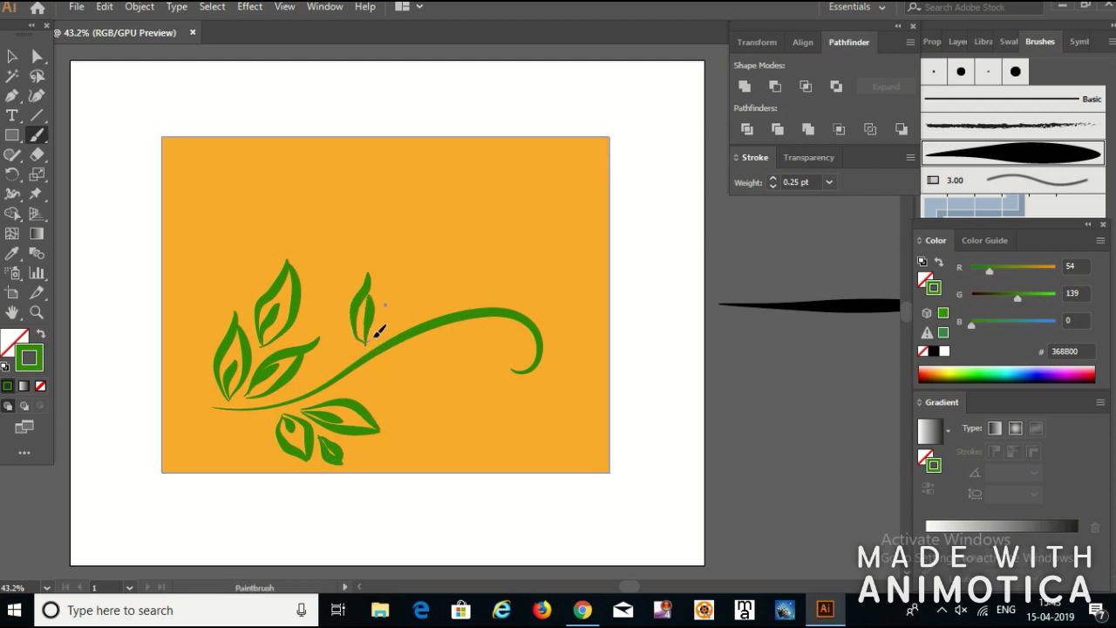
drag(378, 278, 373, 278)
key(ctrl+z)
drag(384, 319, 372, 276)
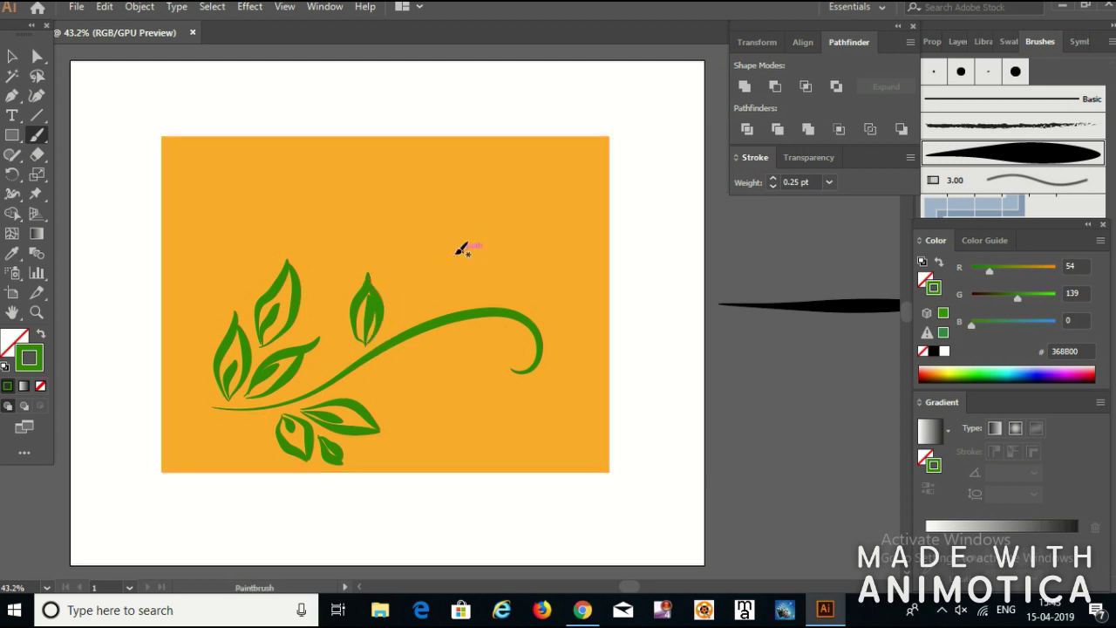
mouse_move(429, 273)
mouse_down()
mouse_move(413, 297)
mouse_move(406, 207)
mouse_move(409, 216)
mouse_up()
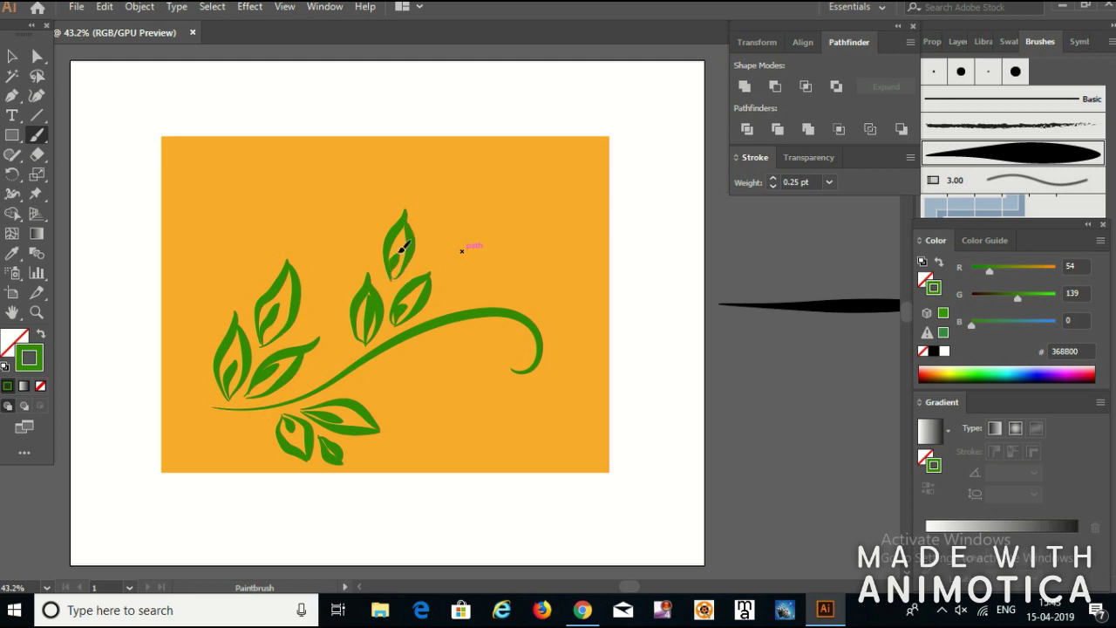
Paint two veined leaves hanging below the middle of the stem.
mouse_move(403, 346)
mouse_down()
mouse_move(456, 372)
mouse_move(425, 371)
mouse_move(463, 377)
mouse_up()
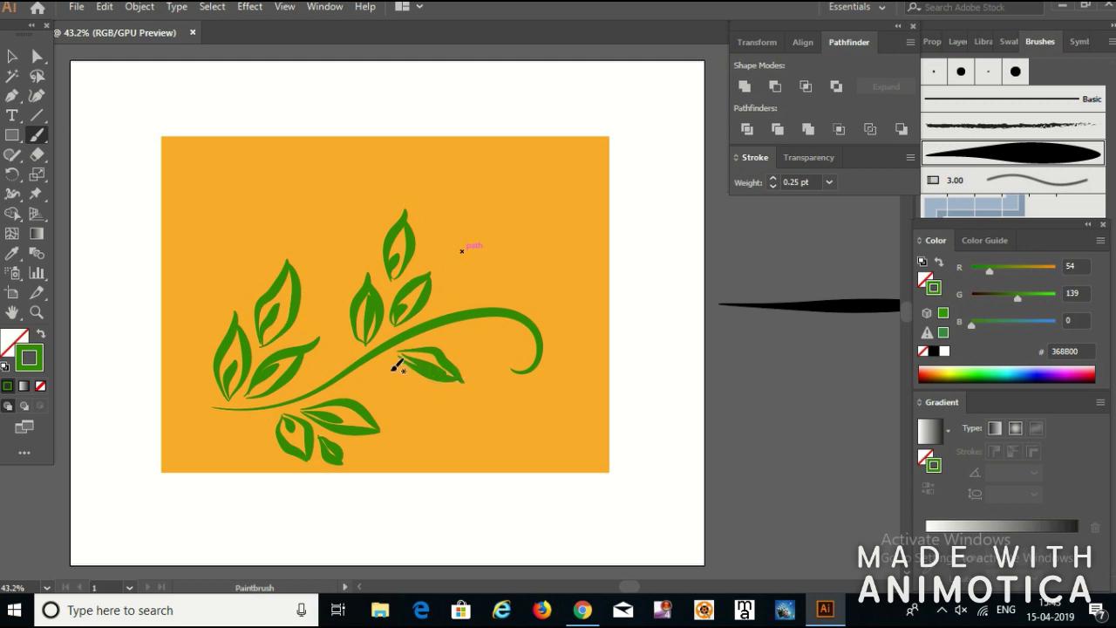
drag(389, 362, 424, 421)
drag(394, 366, 407, 402)
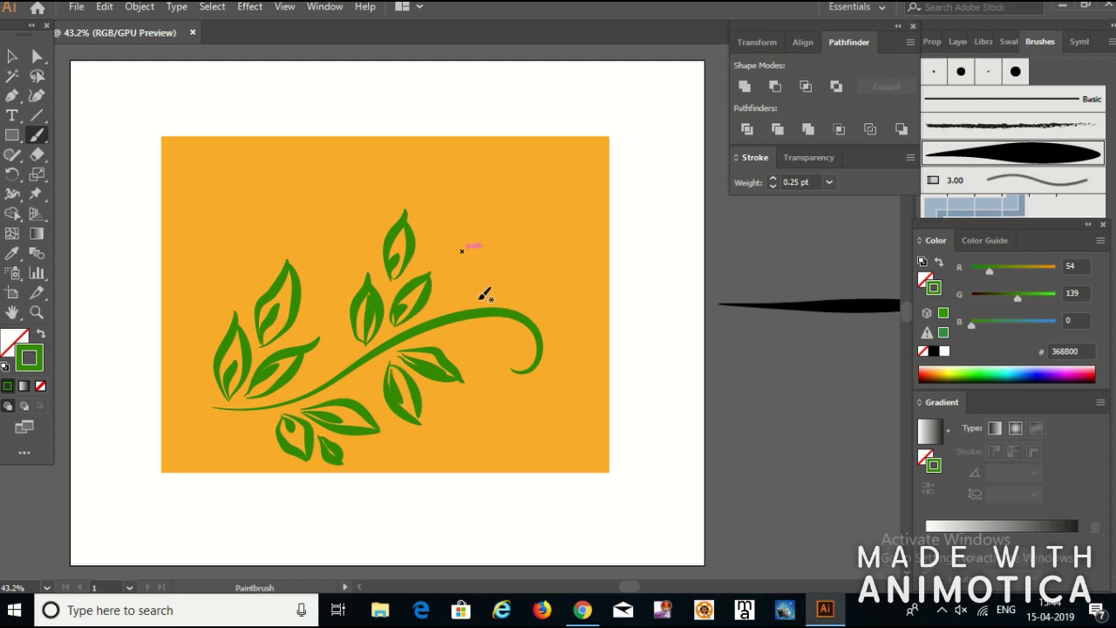
Paint two small flower buds from clustered petals, one above the stem's curl and one inside it.
mouse_move(484, 294)
mouse_down()
mouse_move(512, 253)
mouse_move(495, 296)
mouse_move(508, 263)
mouse_move(511, 291)
mouse_move(533, 262)
mouse_up()
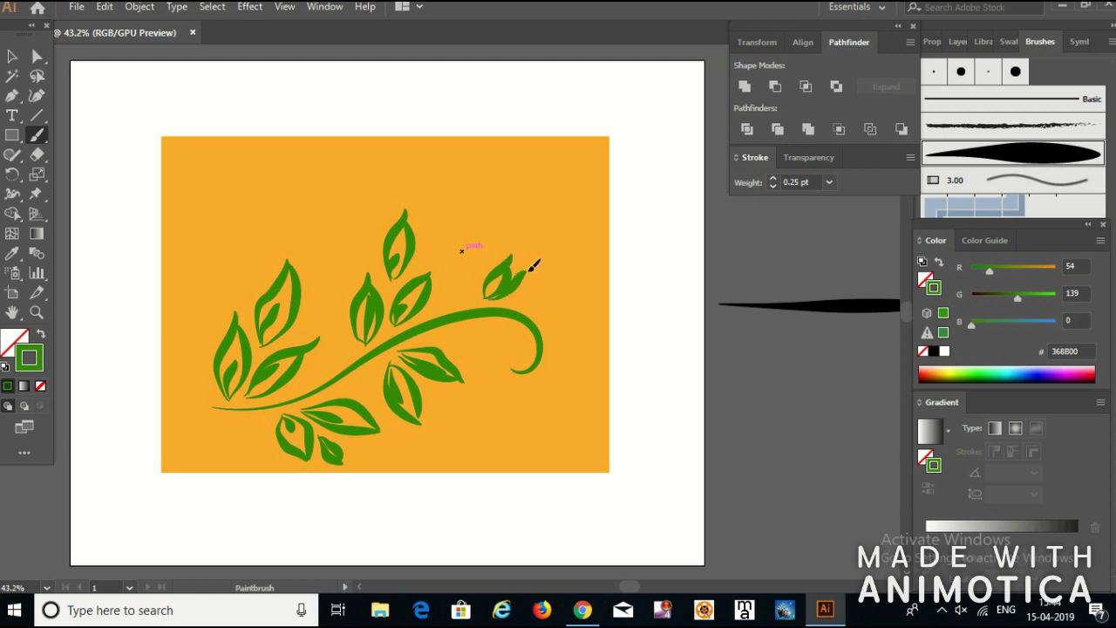
drag(485, 297, 496, 256)
drag(488, 298, 523, 301)
drag(506, 330, 497, 359)
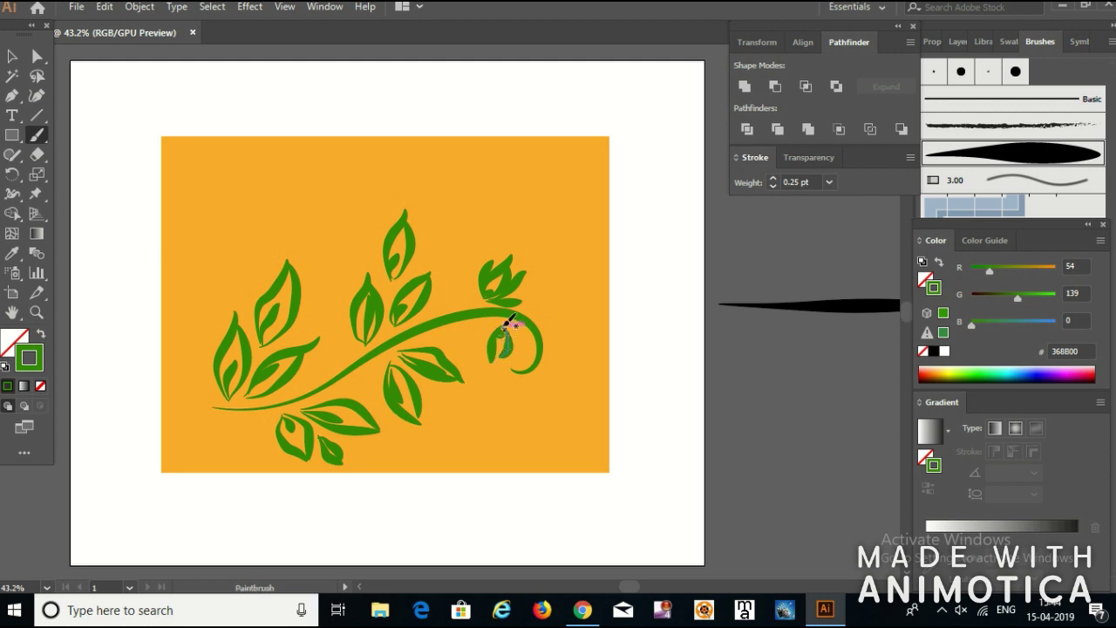
mouse_move(504, 328)
mouse_down()
mouse_move(480, 338)
mouse_move(519, 320)
mouse_move(506, 349)
mouse_move(506, 332)
mouse_move(482, 348)
mouse_up()
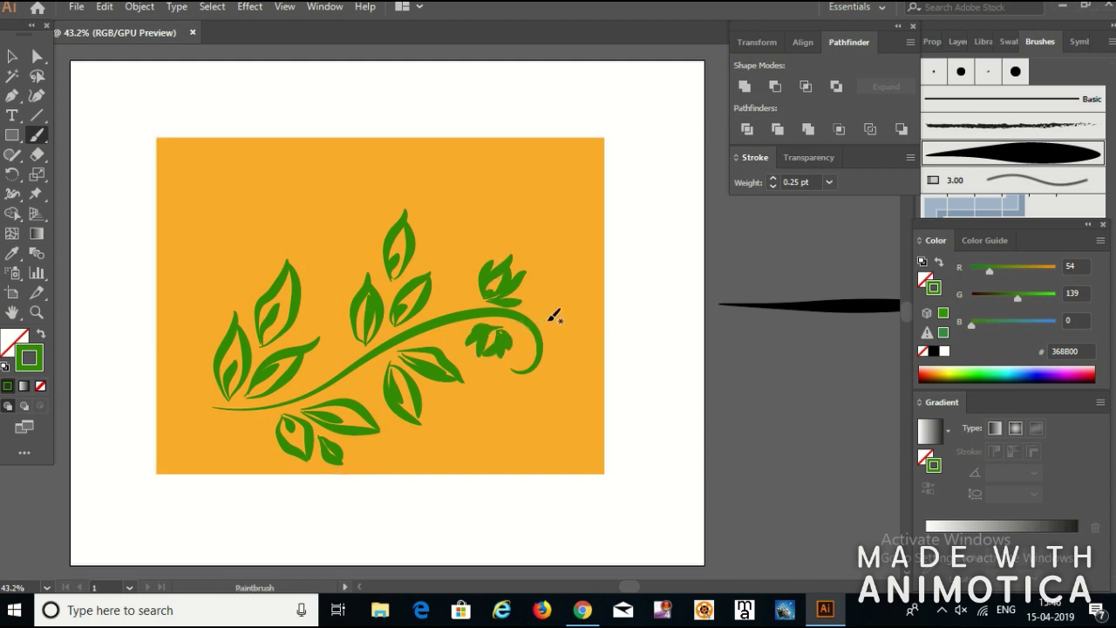
Paint a petal cluster on the outer side of the stem's curl and two small leaves near its tip.
mouse_move(572, 329)
mouse_down()
mouse_move(568, 319)
mouse_move(564, 339)
mouse_move(573, 334)
mouse_up()
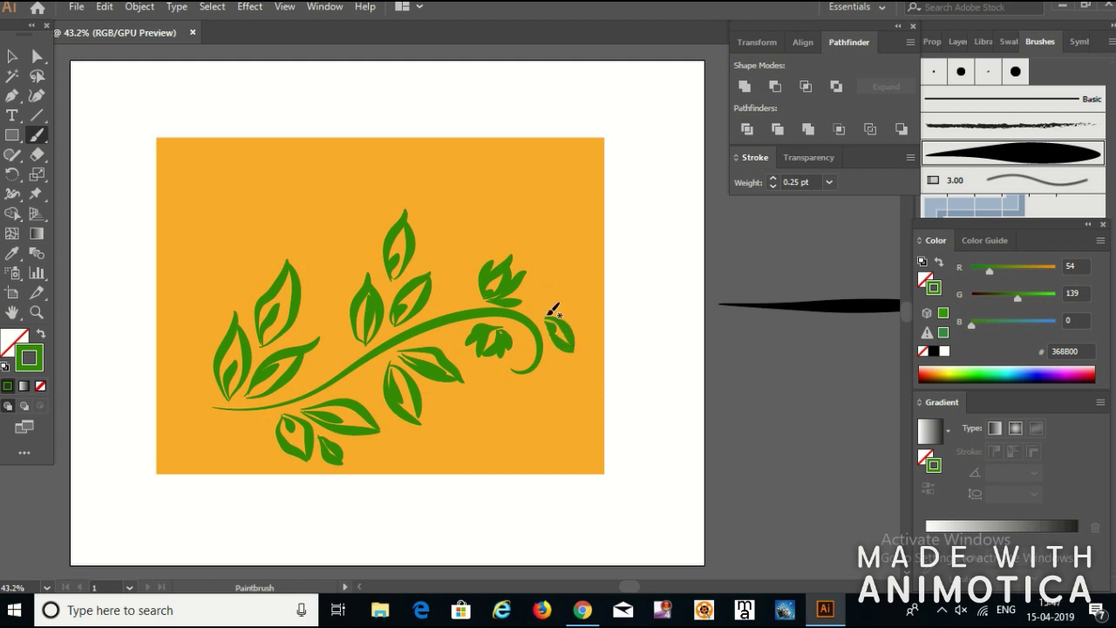
mouse_move(572, 320)
mouse_down()
mouse_move(545, 323)
mouse_move(551, 316)
mouse_move(553, 339)
mouse_up()
mouse_move(548, 353)
mouse_down()
mouse_move(554, 384)
mouse_move(546, 353)
mouse_move(498, 402)
mouse_move(526, 378)
mouse_up()
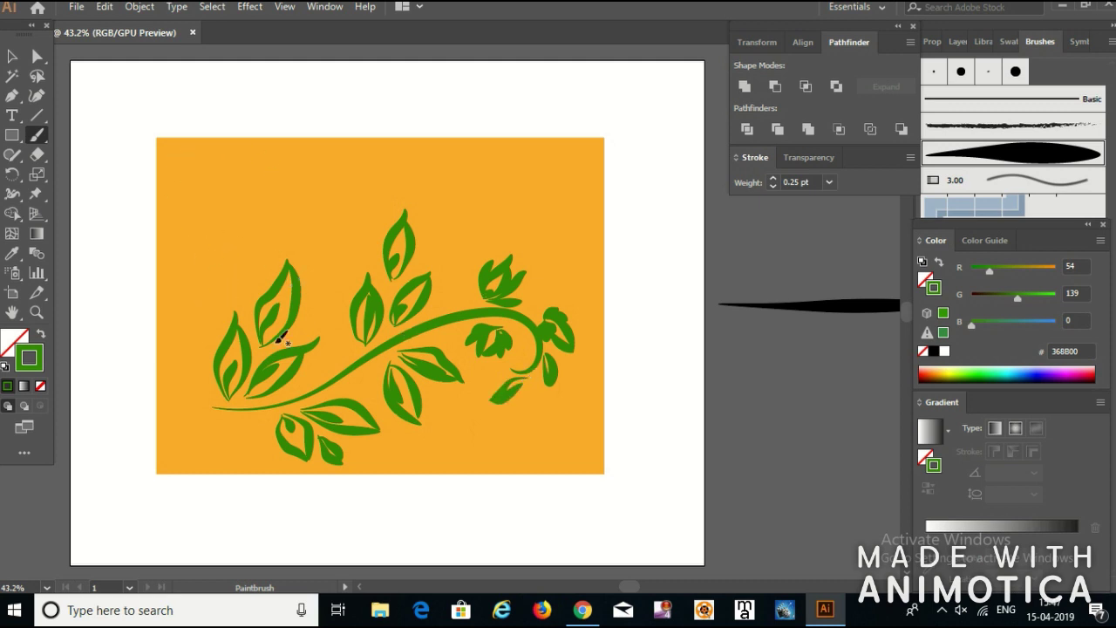
Add small filler leaves at the stem's left end, beside the lowest leaf and below the middle leaves.
mouse_move(218, 401)
mouse_down()
mouse_move(196, 383)
mouse_move(218, 400)
mouse_up()
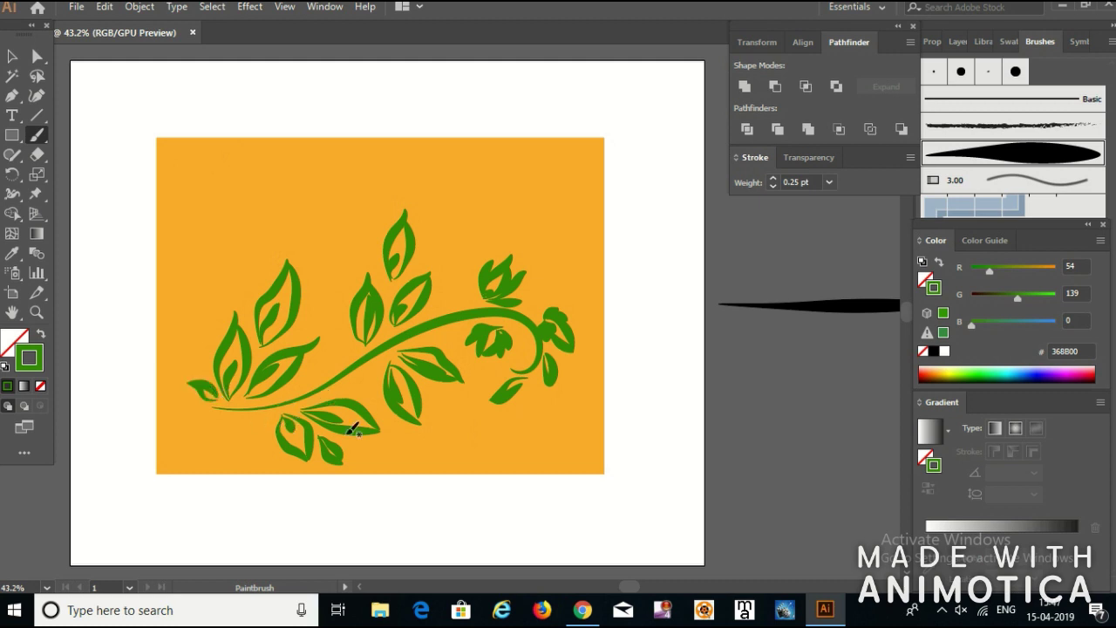
mouse_move(348, 442)
mouse_down()
mouse_move(376, 469)
mouse_move(357, 443)
mouse_up()
mouse_move(423, 389)
mouse_down()
mouse_move(451, 425)
mouse_move(427, 387)
mouse_up()
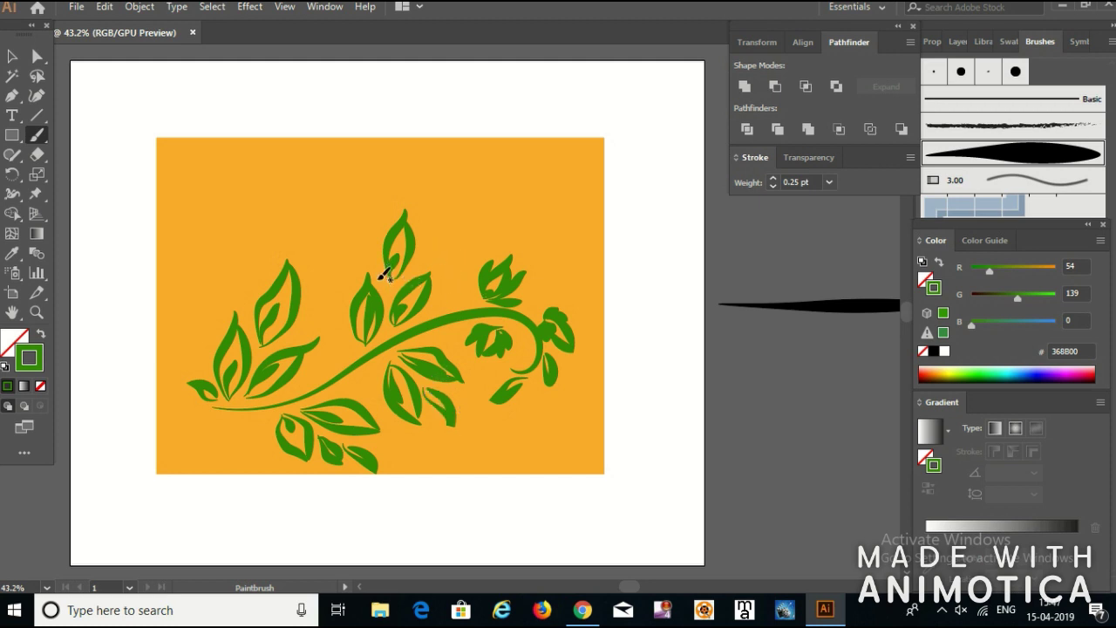
Paint a leaf on each side of the topmost leaf and a small leaf below the stem's left end.
mouse_move(380, 264)
mouse_down()
mouse_move(351, 229)
mouse_move(377, 271)
mouse_up()
key(ctrl+z)
key(ctrl+z)
mouse_move(380, 269)
mouse_down()
mouse_move(355, 241)
mouse_move(379, 268)
mouse_move(463, 218)
mouse_up()
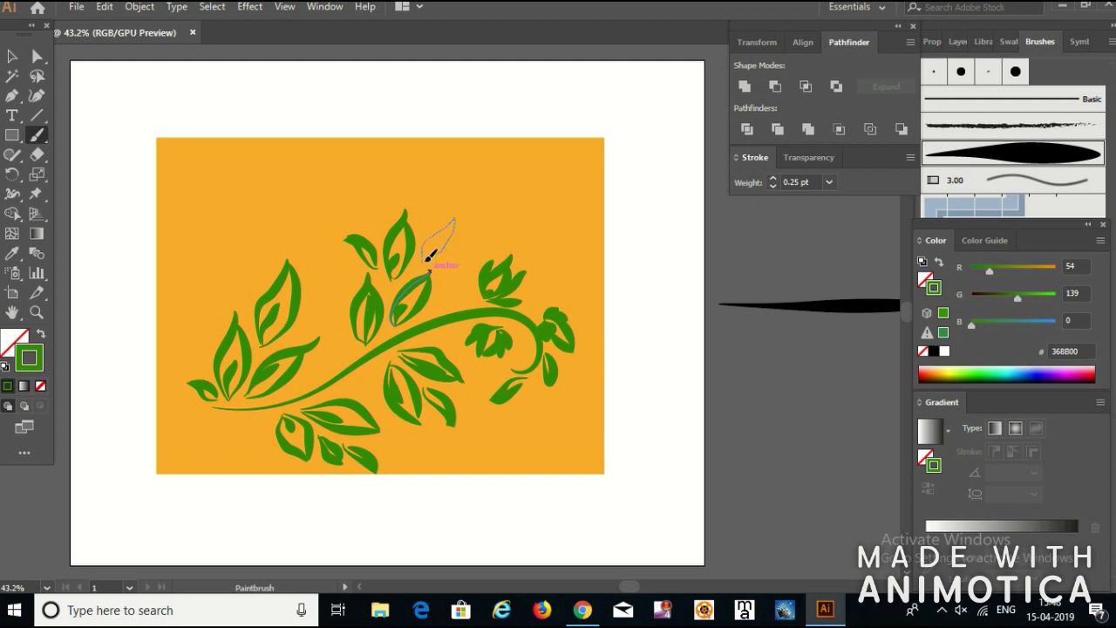
drag(429, 255, 431, 255)
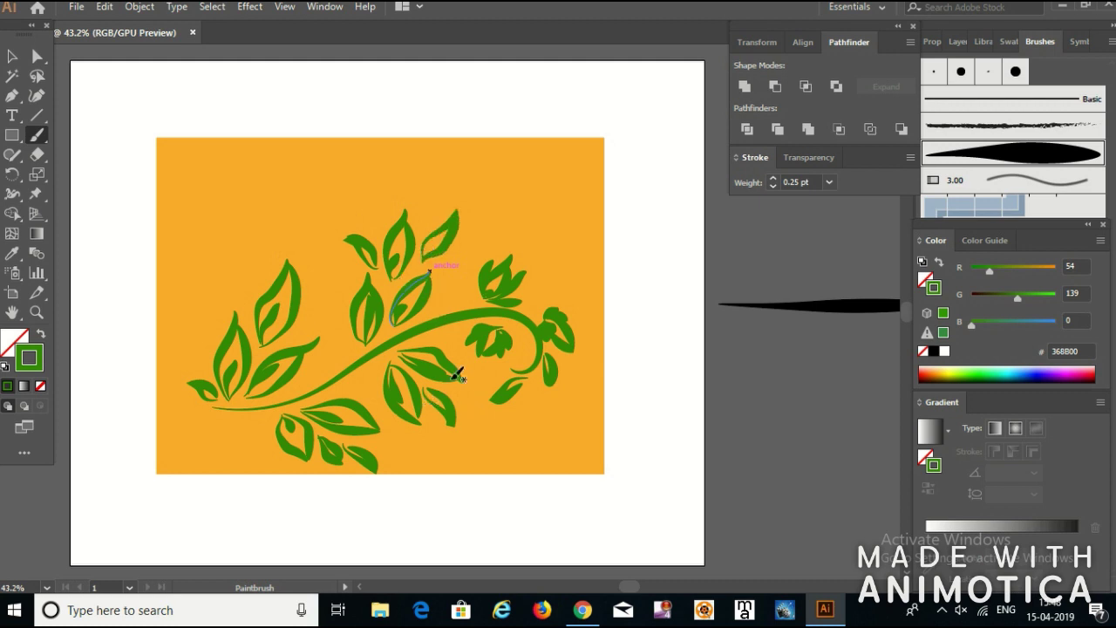
drag(240, 413, 247, 413)
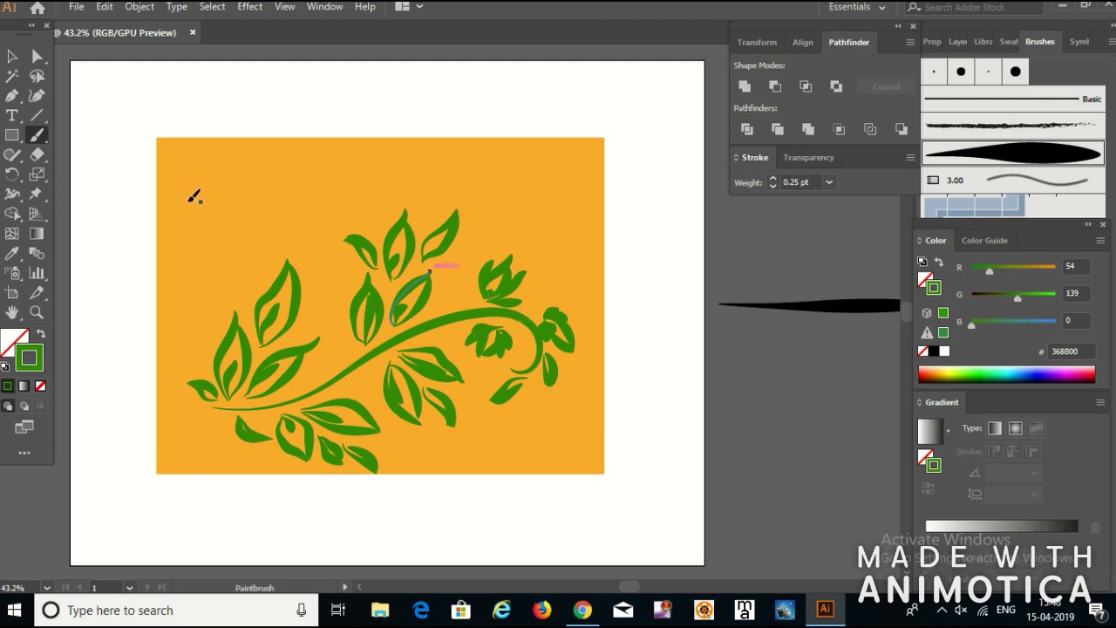
Paint short curved offshoots branching from the stem to fill the gaps between the leaves and buds.
mouse_move(295, 397)
mouse_down()
mouse_move(325, 372)
mouse_move(344, 303)
mouse_up()
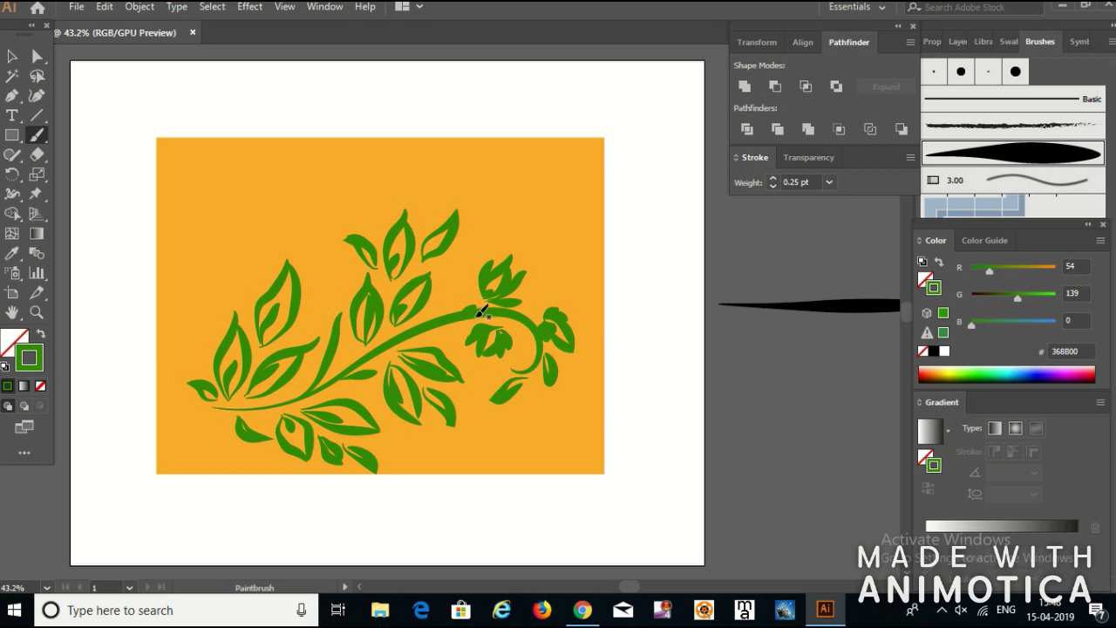
drag(522, 344, 521, 347)
drag(401, 339, 449, 288)
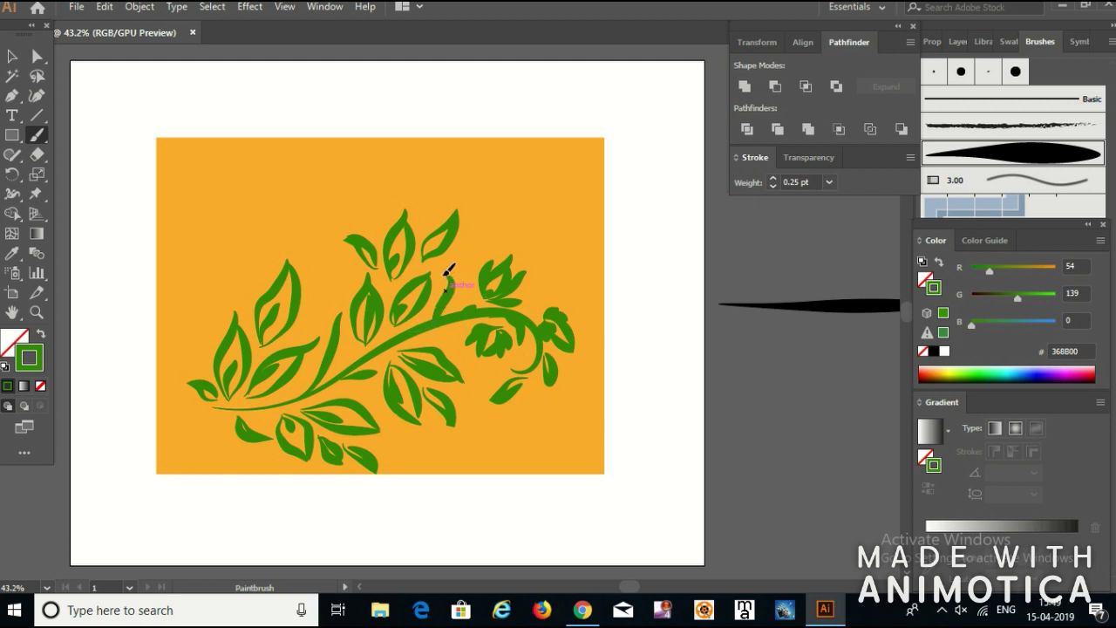
drag(469, 264, 460, 257)
key(ctrl+z)
drag(424, 327, 446, 274)
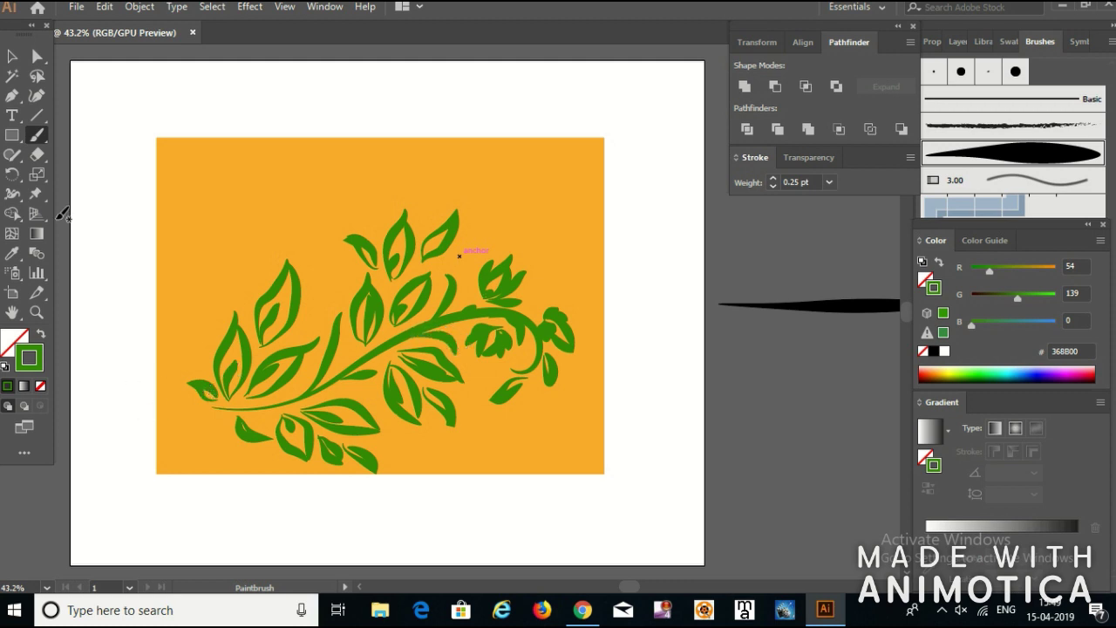
Reposition and resize the orange rectangle so it frames the floral design evenly.
click(11, 59)
double_click(179, 201)
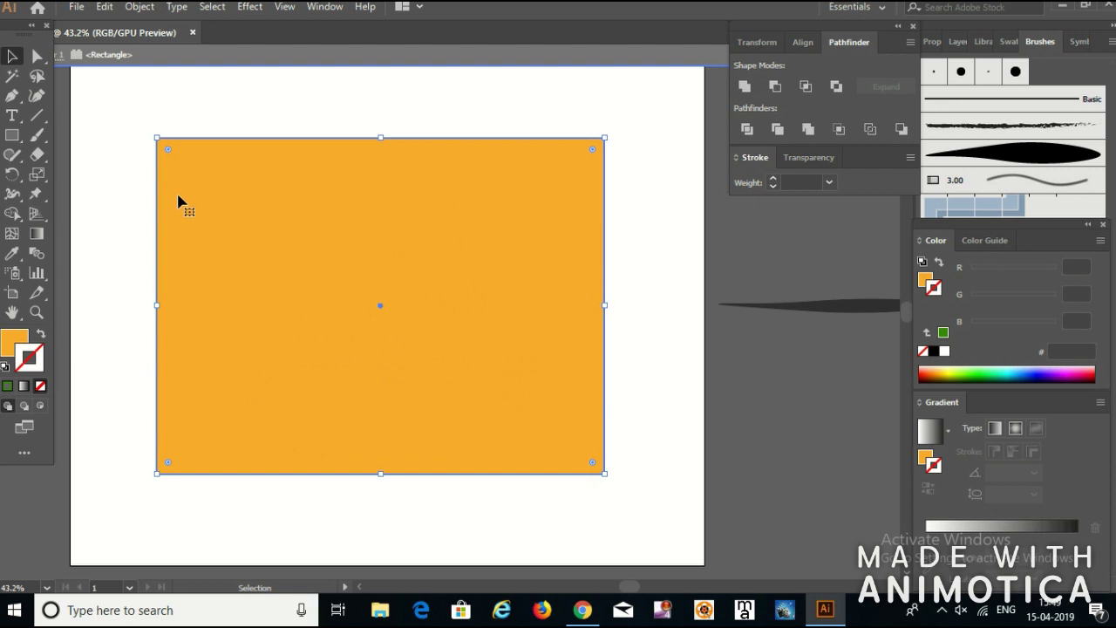
key(Escape)
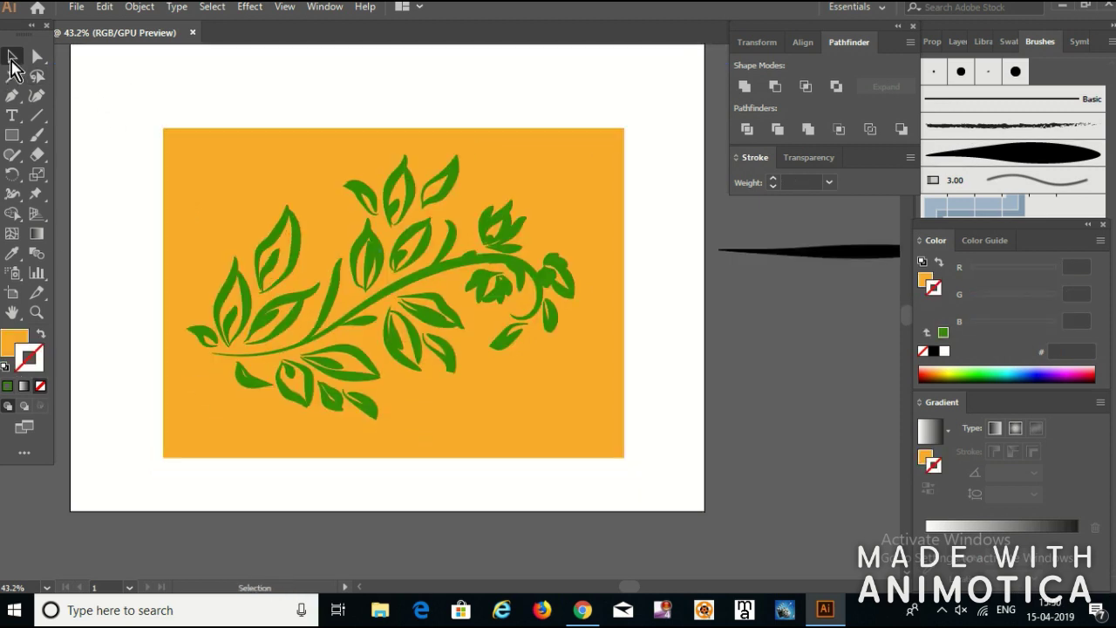
Select the floral design together with the orange rectangle, group them and clear the selection.
drag(131, 87, 643, 487)
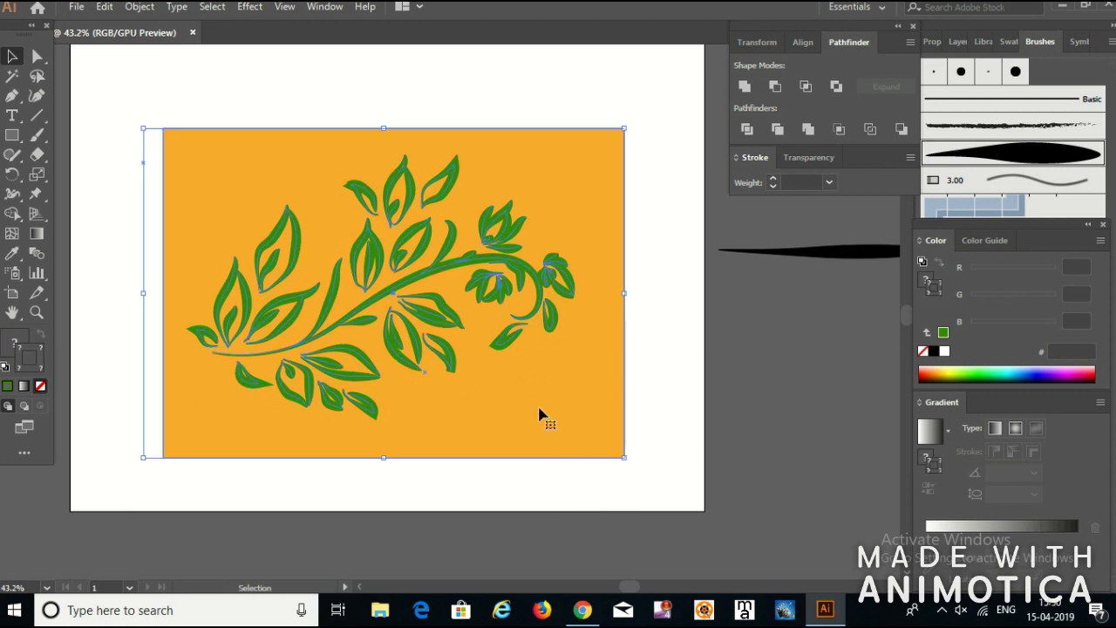
right_click(542, 421)
click(576, 187)
click(650, 271)
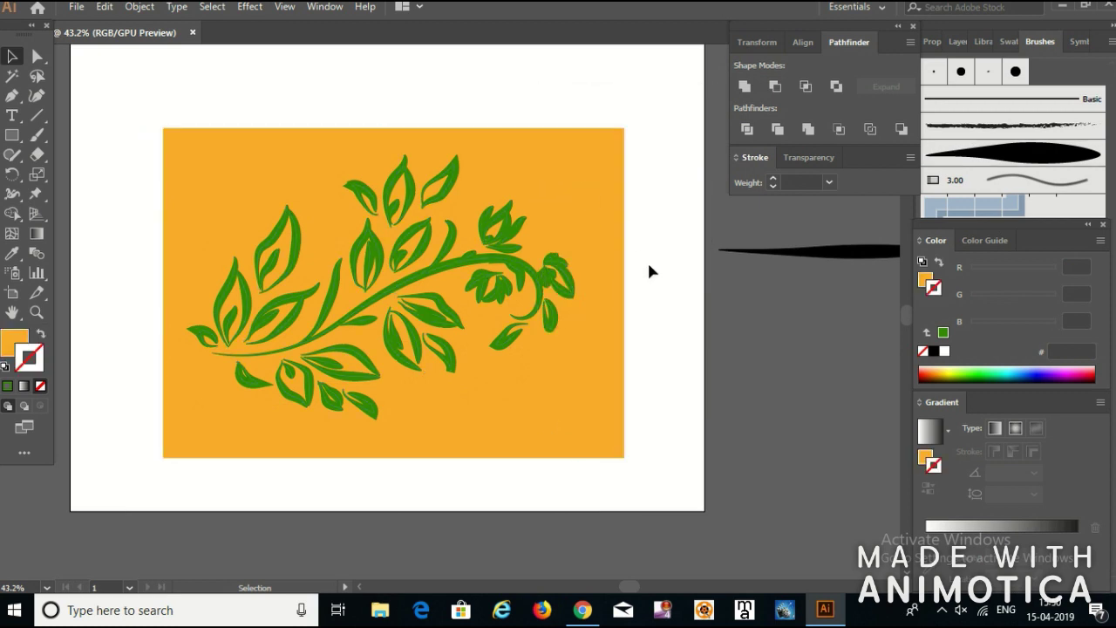
Save the document in the Pictures folder as leaf in Adobe Illustrator format with the Illustrator CC version.
key(ctrl+shift+s)
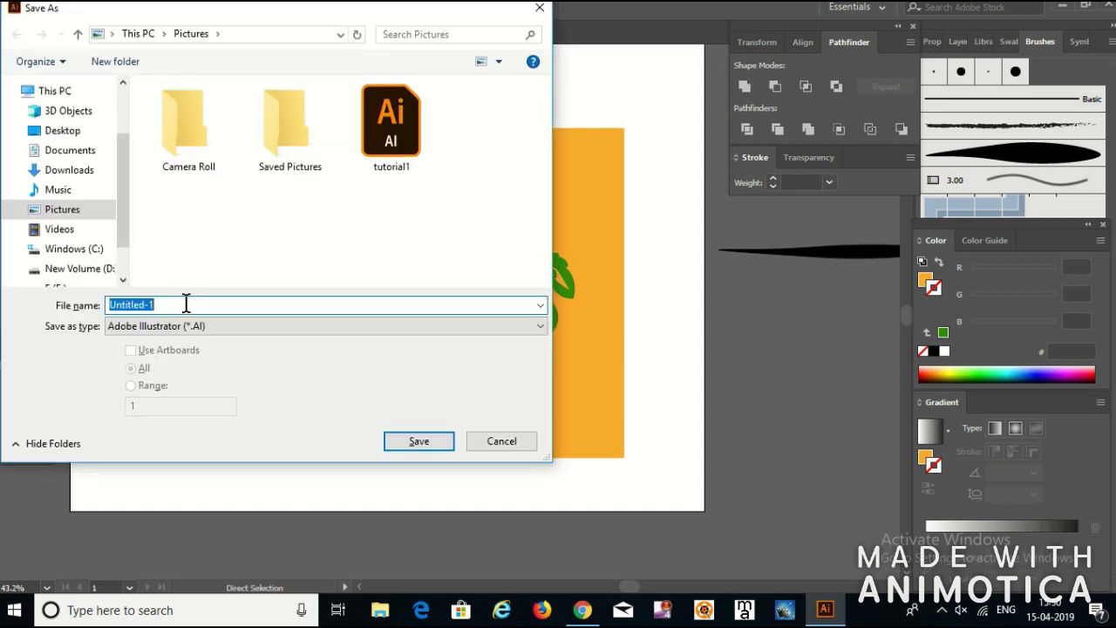
key(BackSpace)
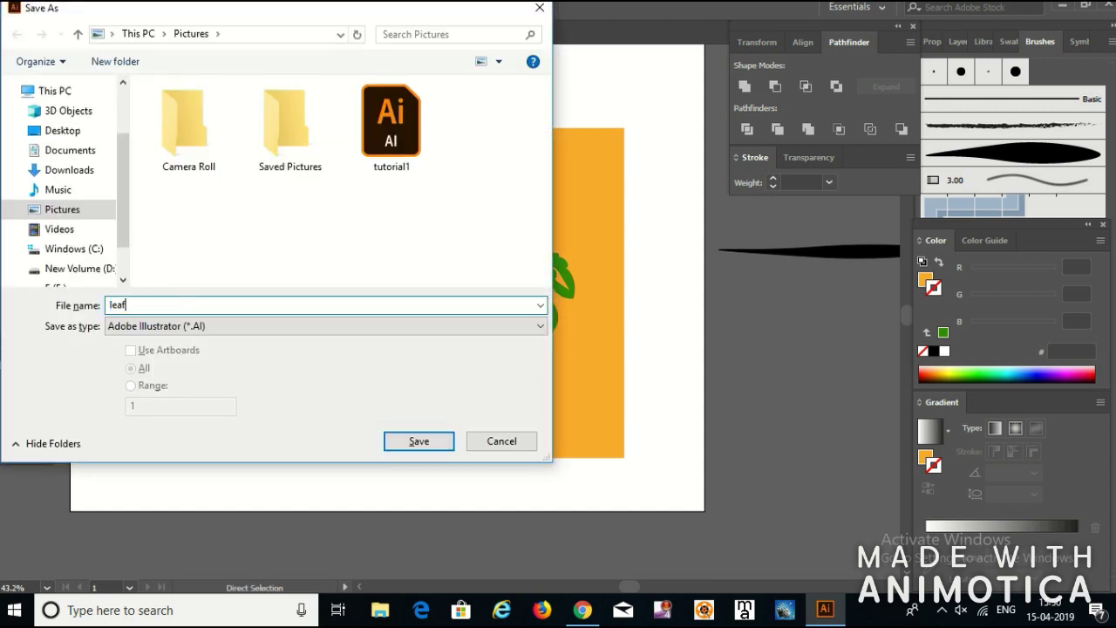
key(Return)
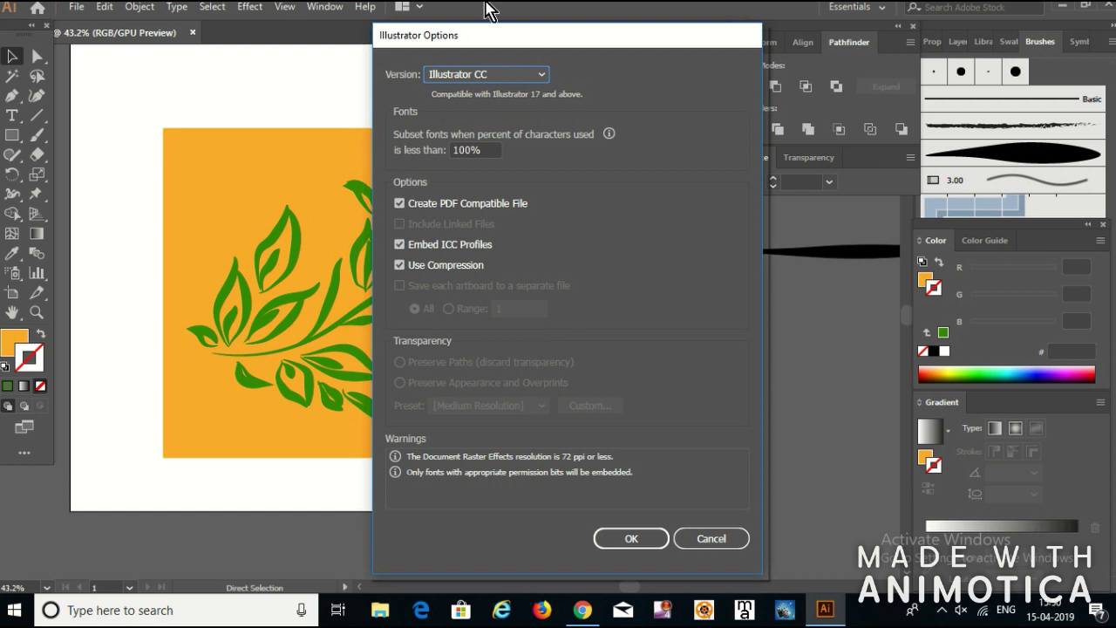
click(609, 538)
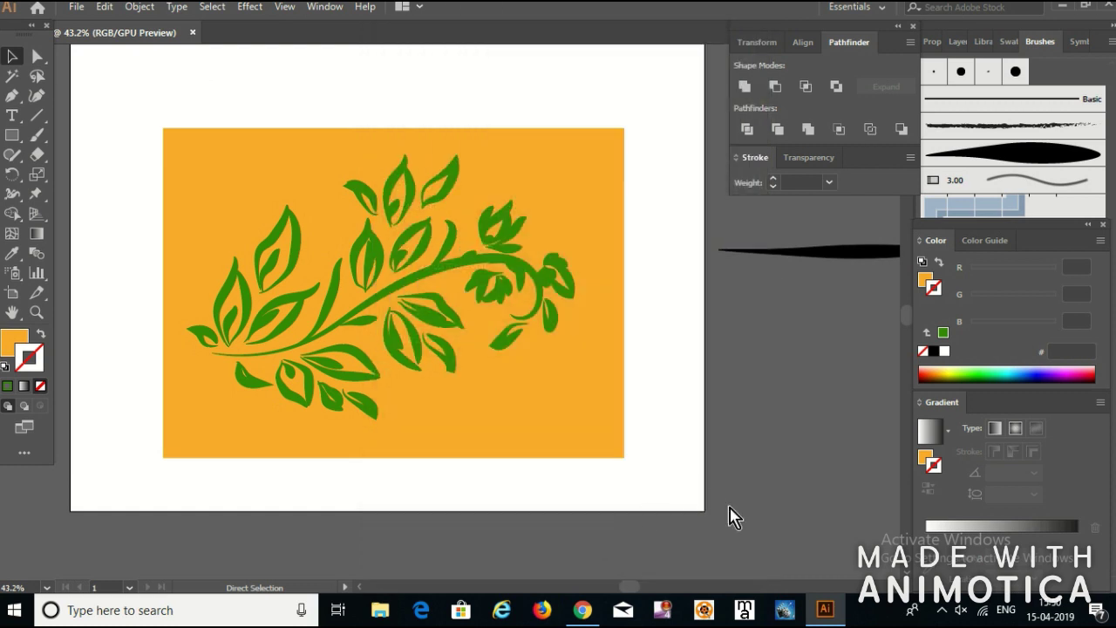